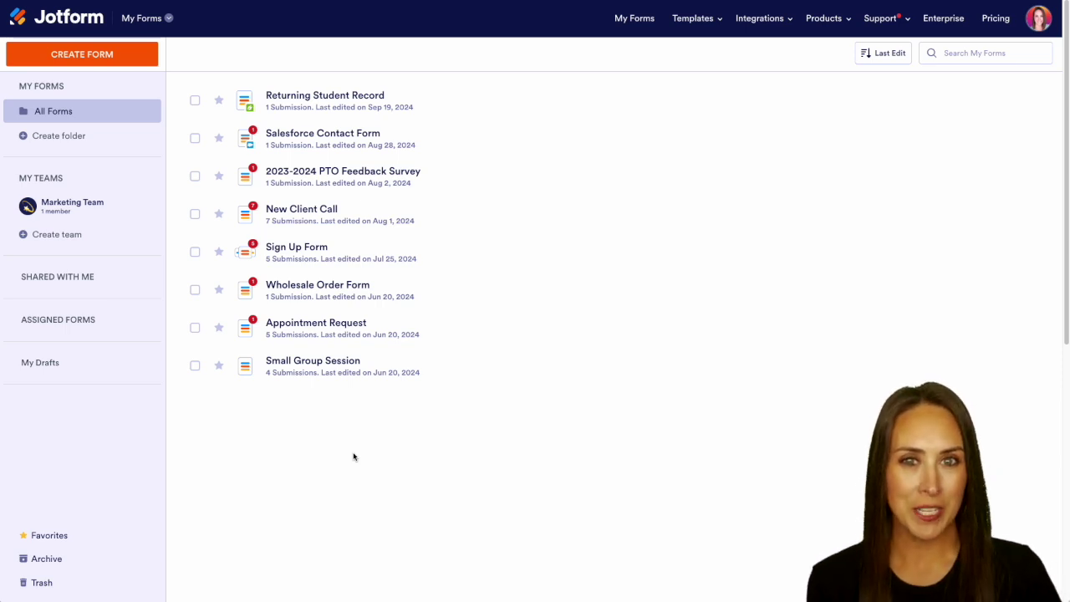
Create a new blank form using the Classic Form layout
{"action": "left_click", "coordinate": [106, 55]}
{"action": "left_click", "coordinate": [397, 176]}
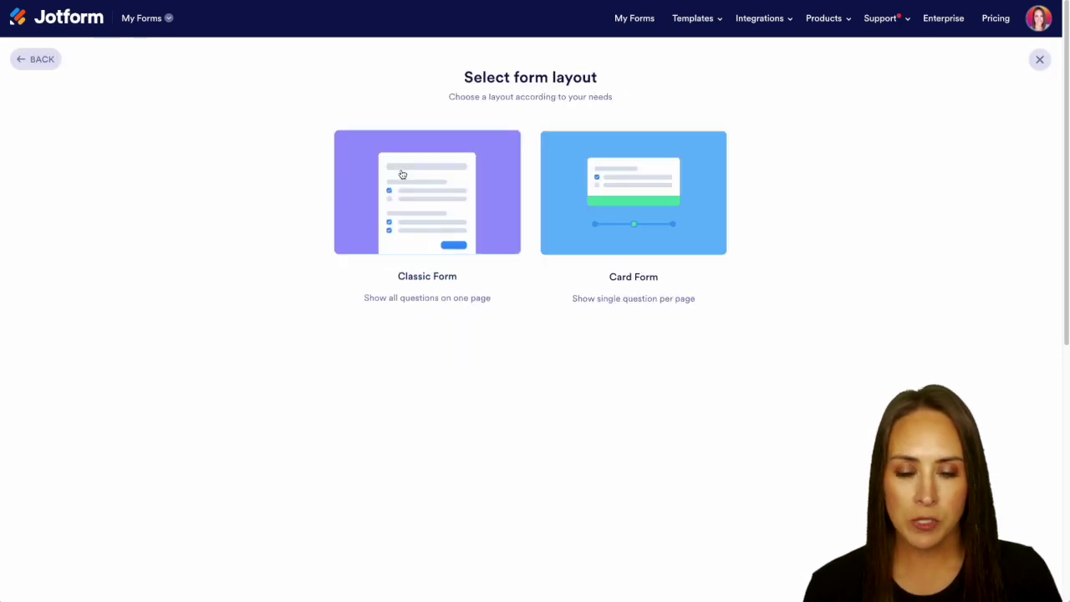
{"action": "left_click", "coordinate": [403, 175]}
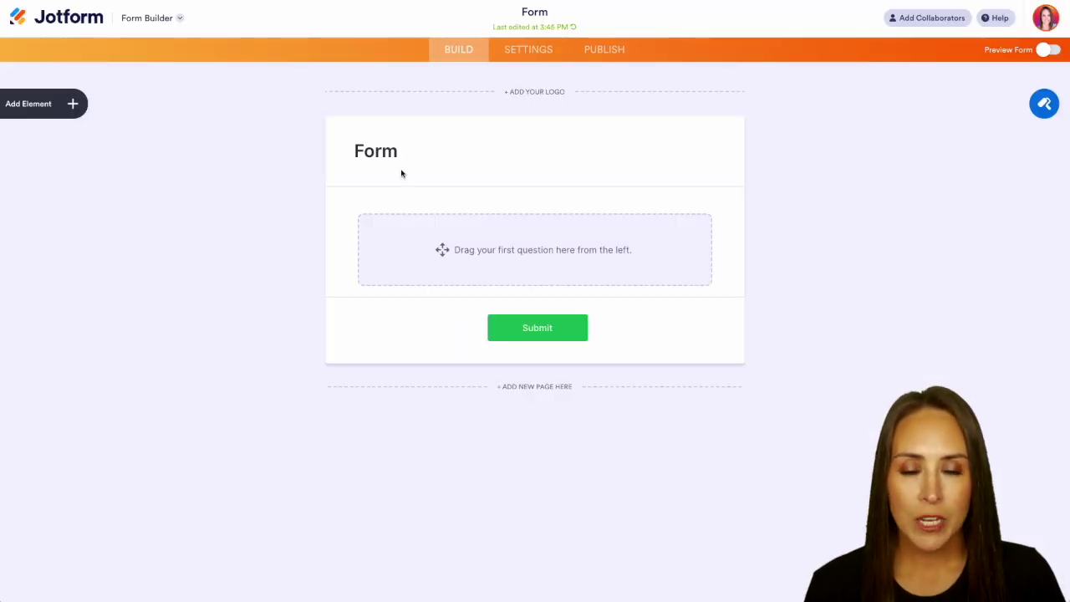
Add Full Name, Email and File Upload fields to the form
{"action": "left_click", "coordinate": [59, 112]}
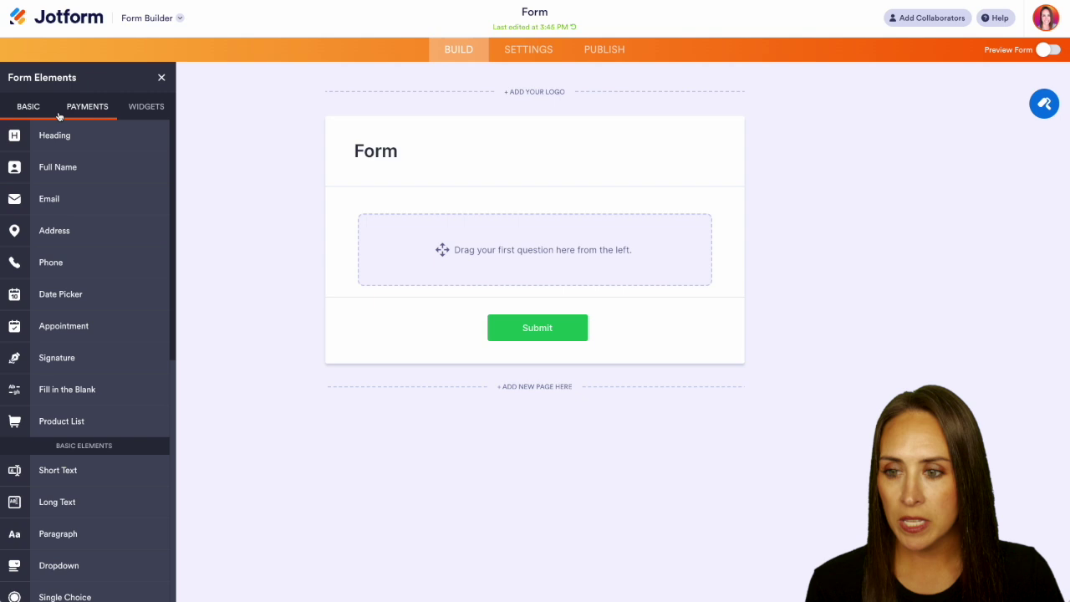
{"action": "left_click", "coordinate": [70, 167]}
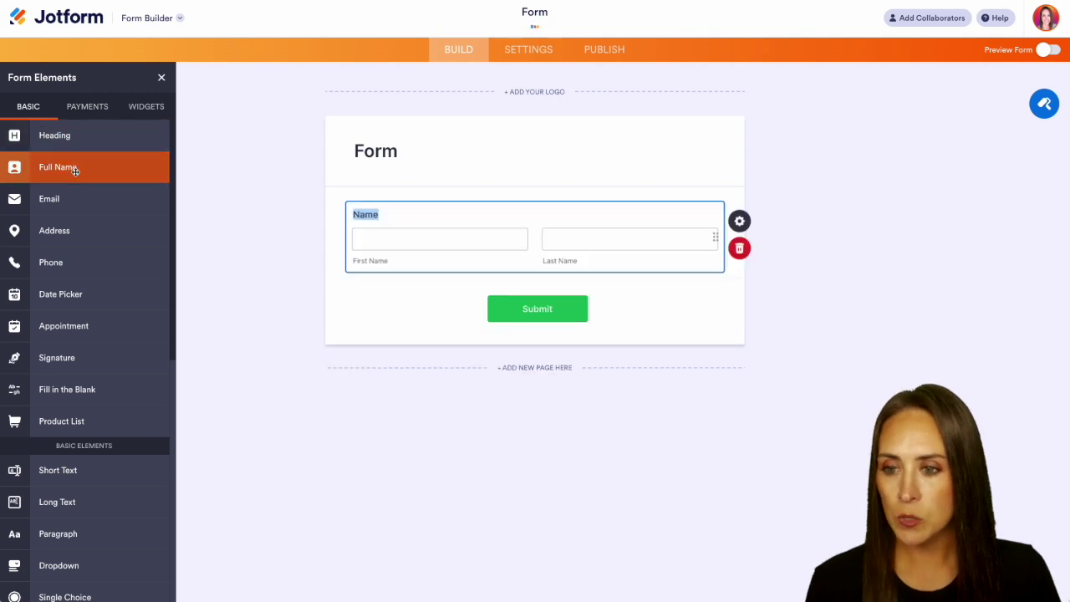
{"action": "left_click", "coordinate": [76, 204]}
{"action": "scroll", "coordinate": [67, 251], "scroll_direction": "down", "scroll_amount": 4}
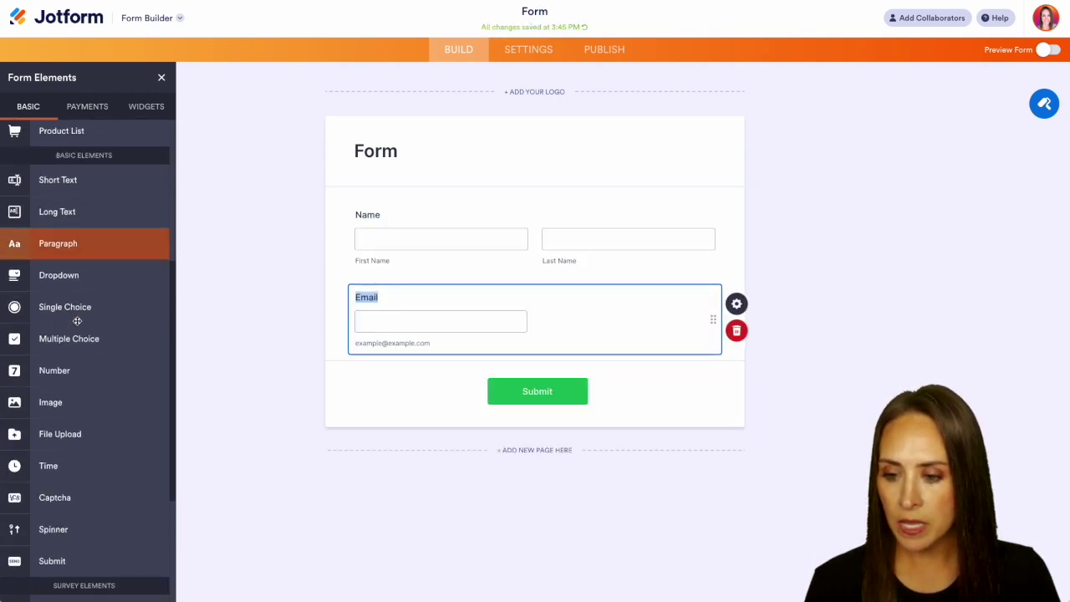
{"action": "left_click", "coordinate": [68, 417]}
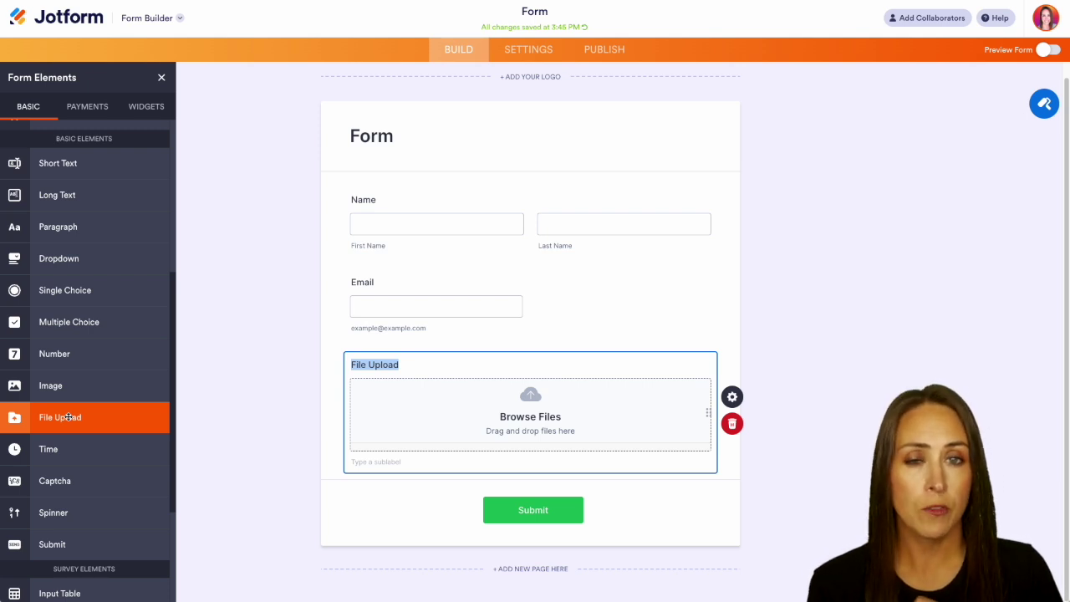
Check the form's workflow settings and open a workflow that starts from this form
{"action": "left_click", "coordinate": [533, 60]}
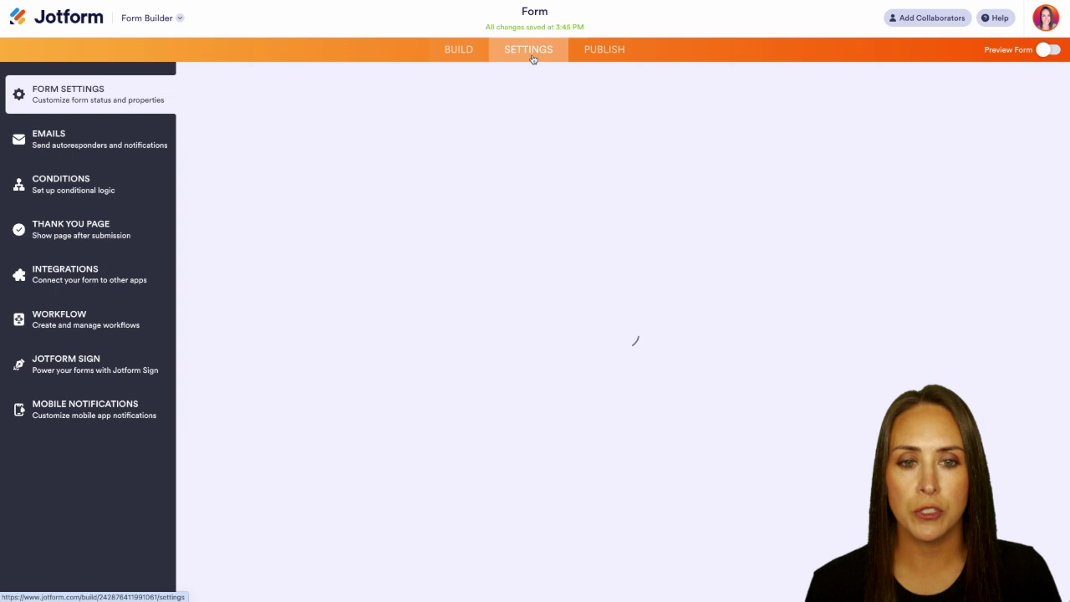
{"action": "left_click", "coordinate": [84, 324]}
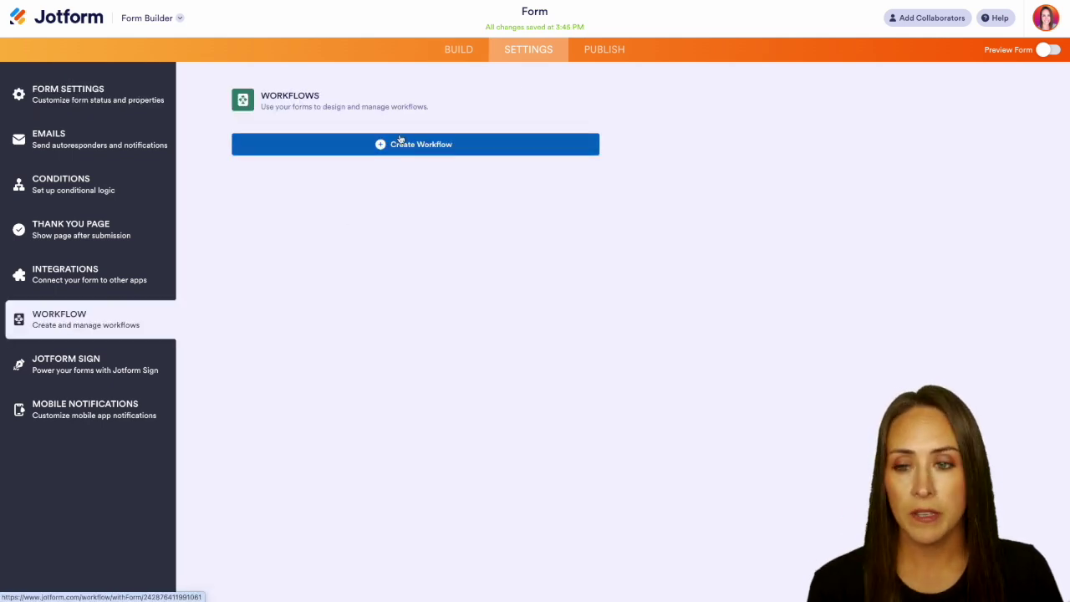
{"action": "left_click", "coordinate": [174, 19]}
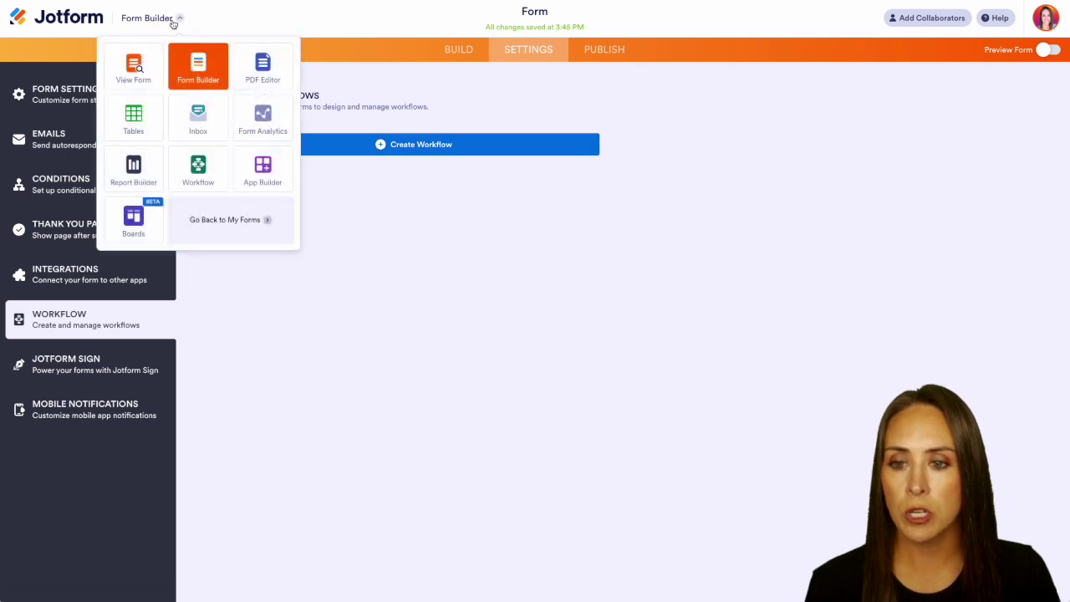
{"action": "left_click", "coordinate": [197, 168]}
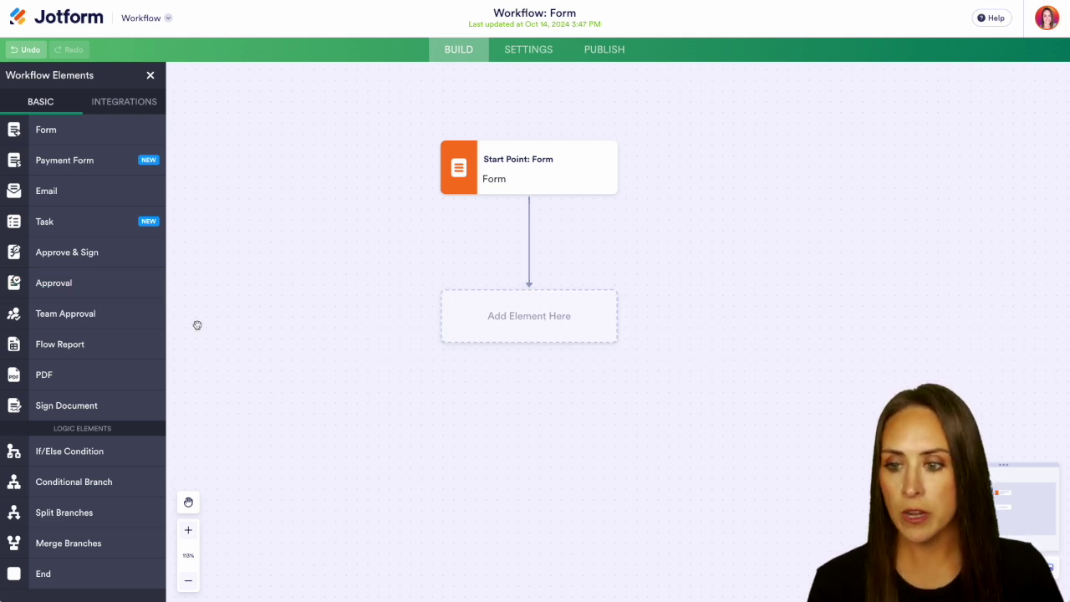
Add an Approval element directly after the form start point and review its general properties
{"action": "left_click_drag", "start_coordinate": [58, 282], "coordinate": [535, 319]}
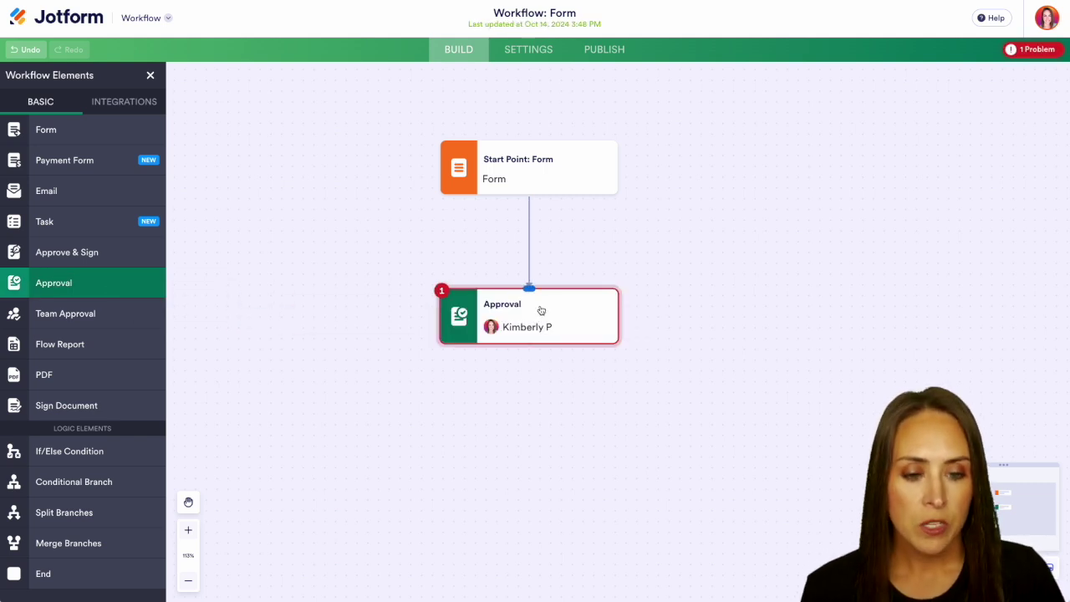
{"action": "left_click", "coordinate": [540, 304]}
{"action": "left_click", "coordinate": [643, 298]}
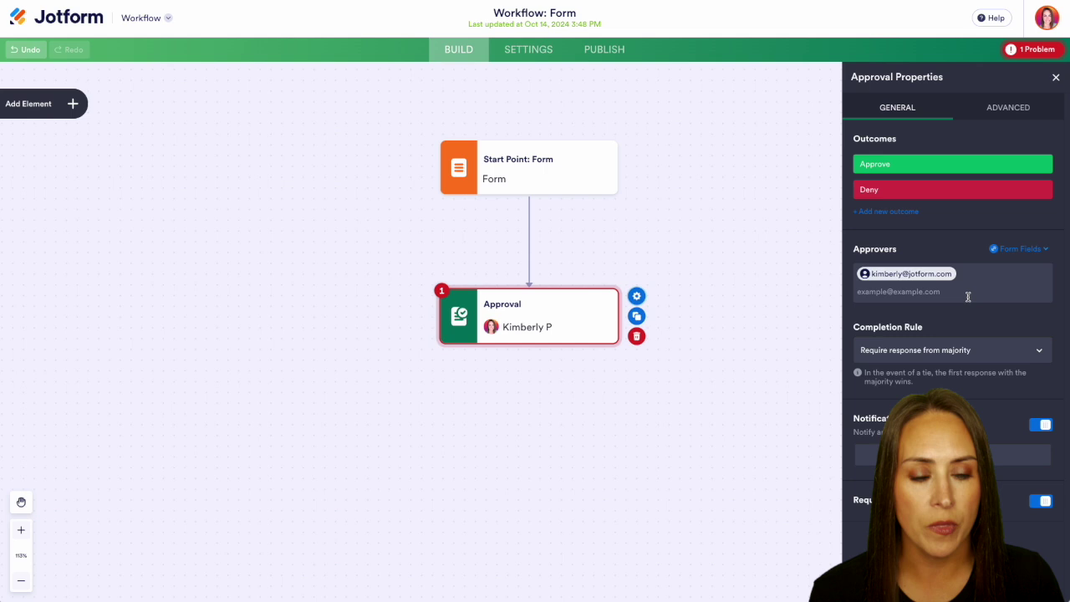
{"action": "left_click", "coordinate": [1056, 77]}
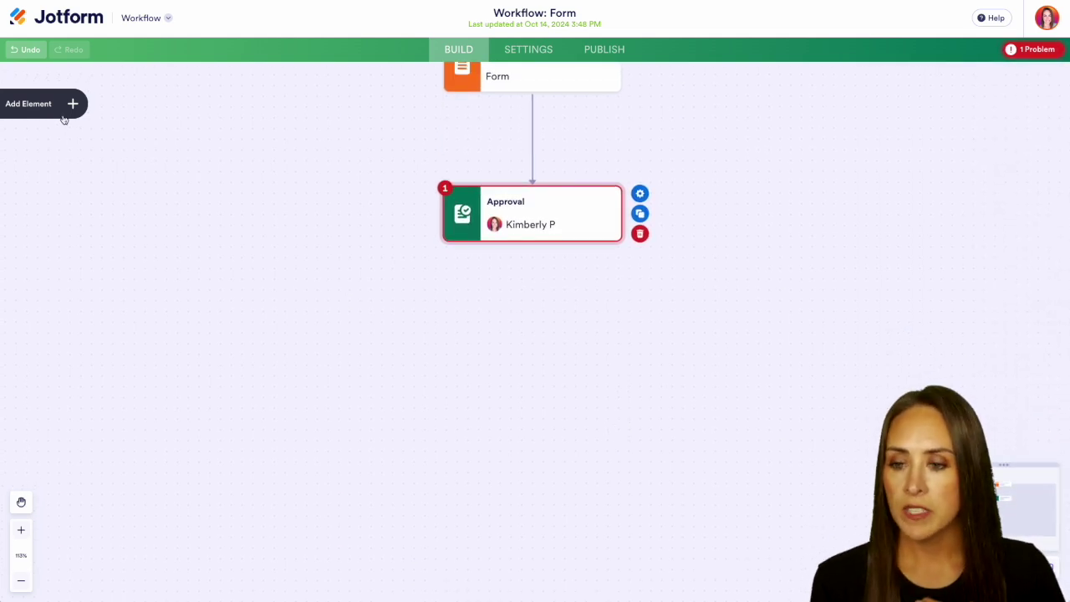
Add two Email elements side by side below the approval and set the right-hand one's subject to "Your request has been denied"
{"action": "left_click", "coordinate": [64, 105]}
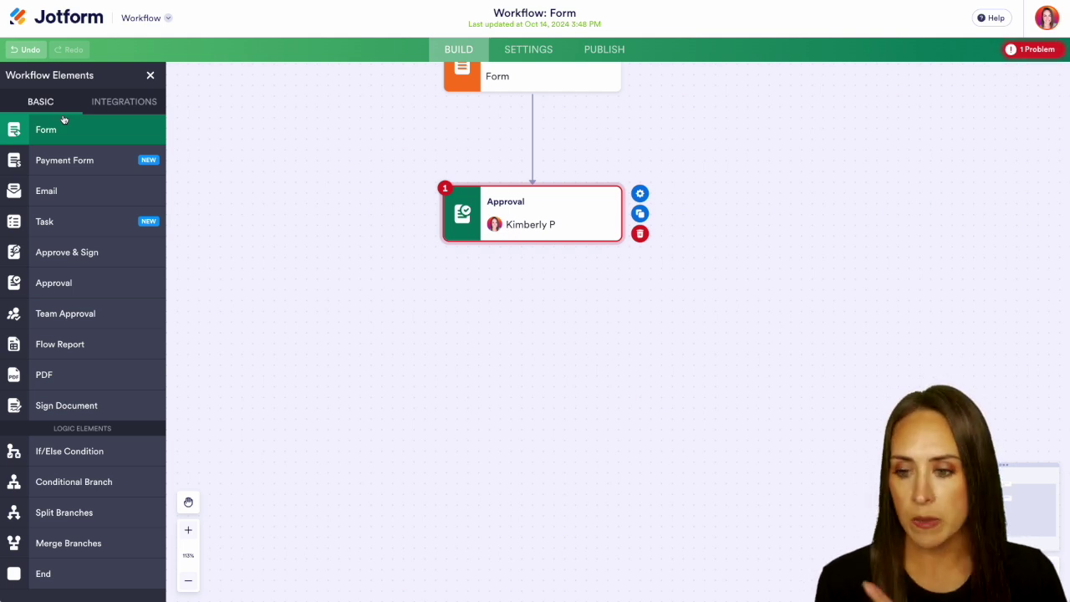
{"action": "left_click_drag", "start_coordinate": [52, 189], "coordinate": [690, 335]}
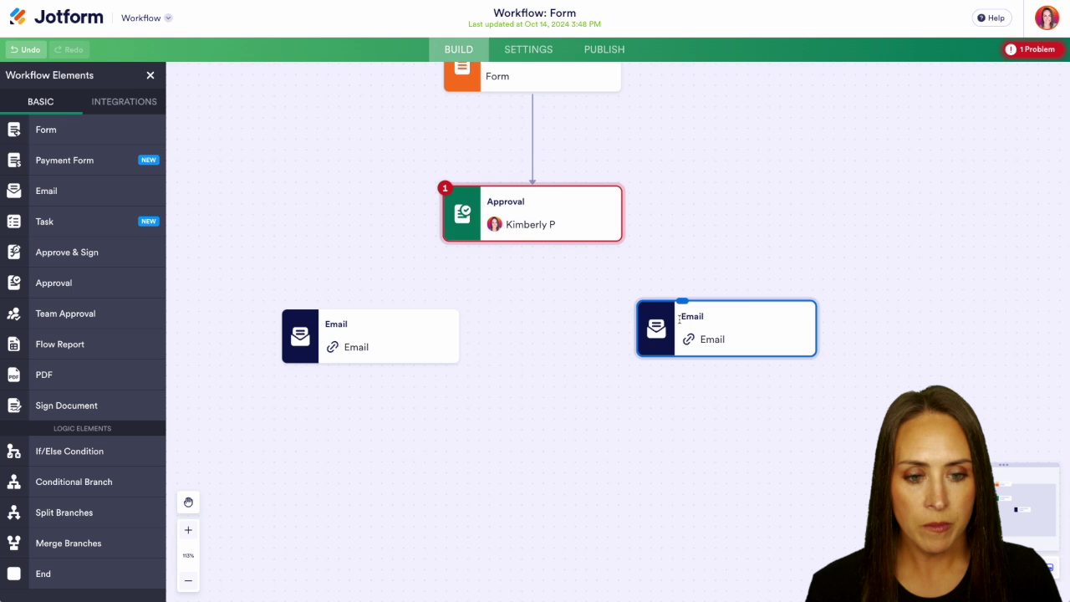
{"action": "left_click", "coordinate": [829, 316]}
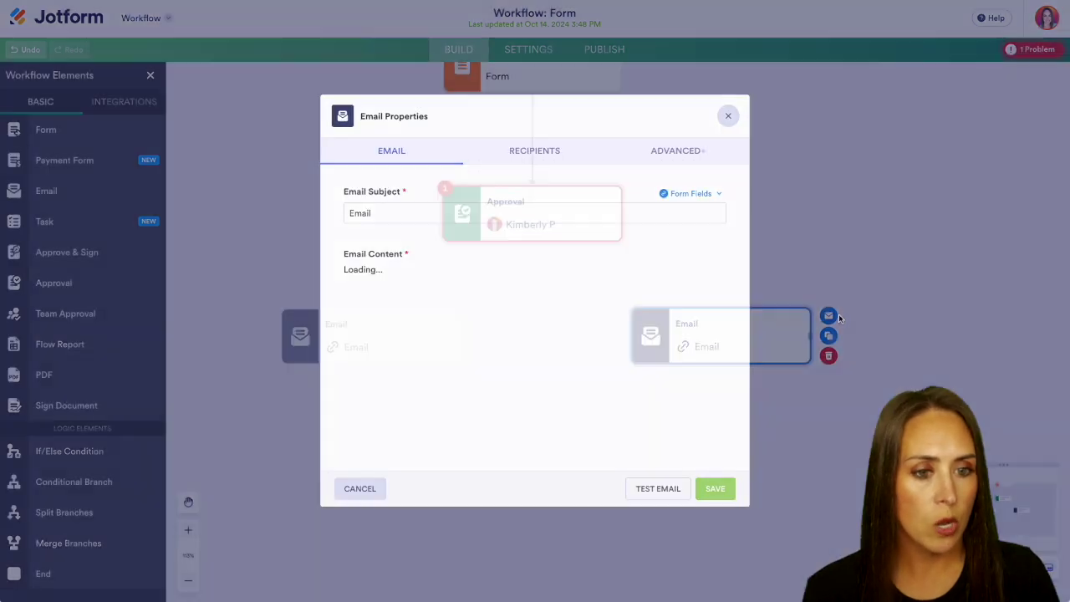
{"action": "double_click", "coordinate": [479, 220]}
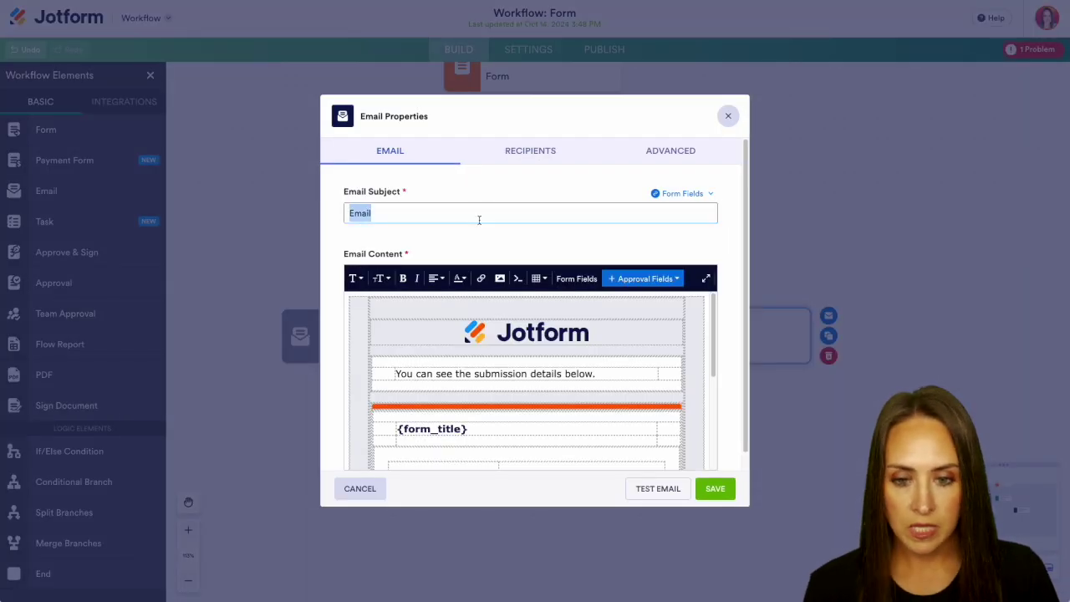
{"action": "type", "text": "Your request has been denied"}
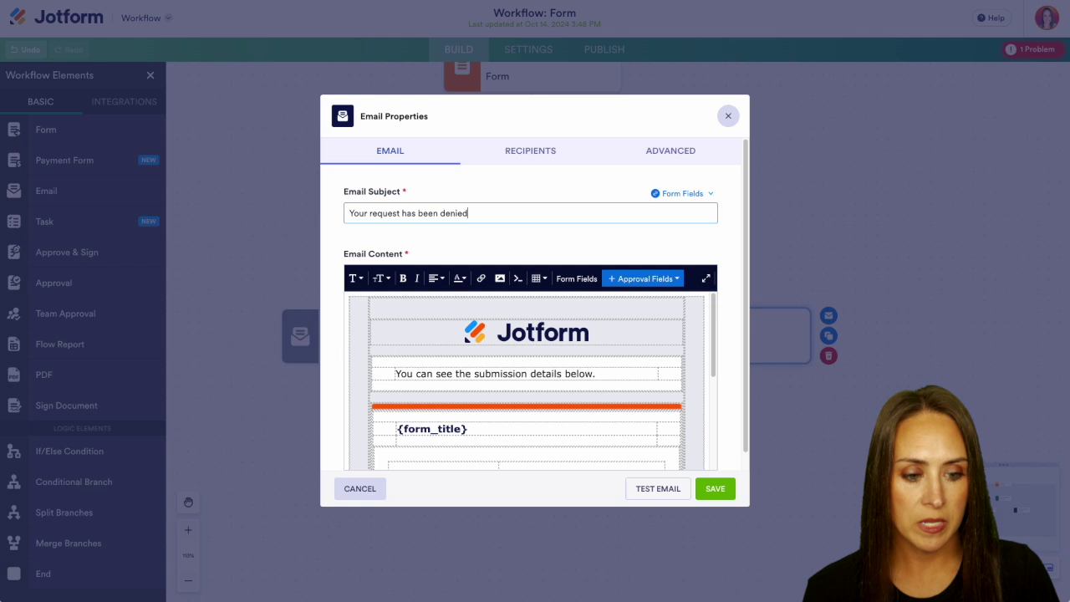
{"action": "left_click", "coordinate": [716, 489]}
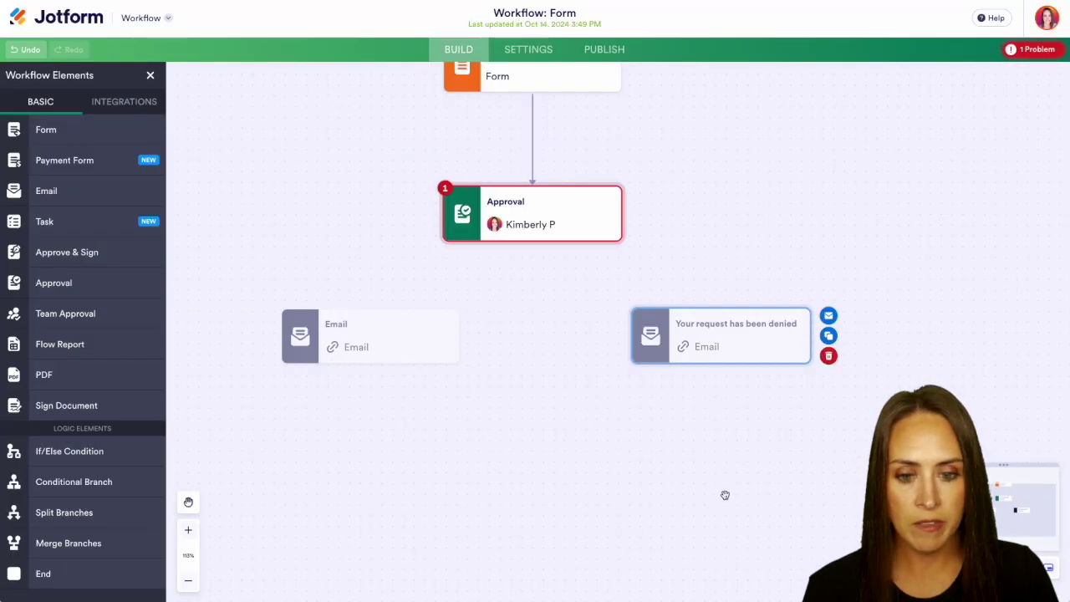
Set the left-hand email's subject to "Your request has been approved" and save it
{"action": "left_click", "coordinate": [405, 348]}
{"action": "left_click", "coordinate": [477, 315]}
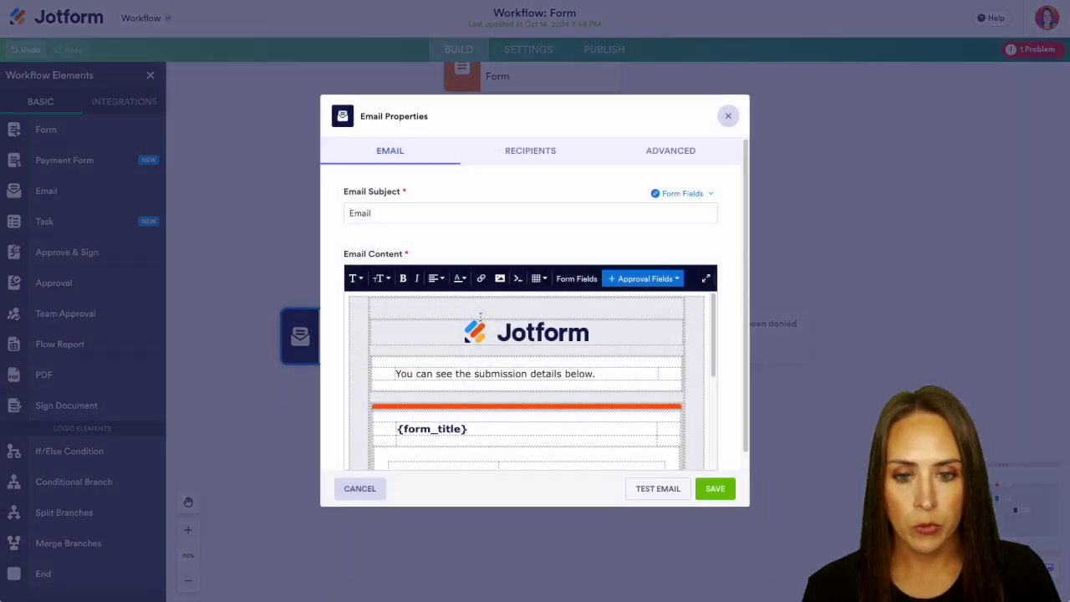
{"action": "type", "text": "Your request has been approved"}
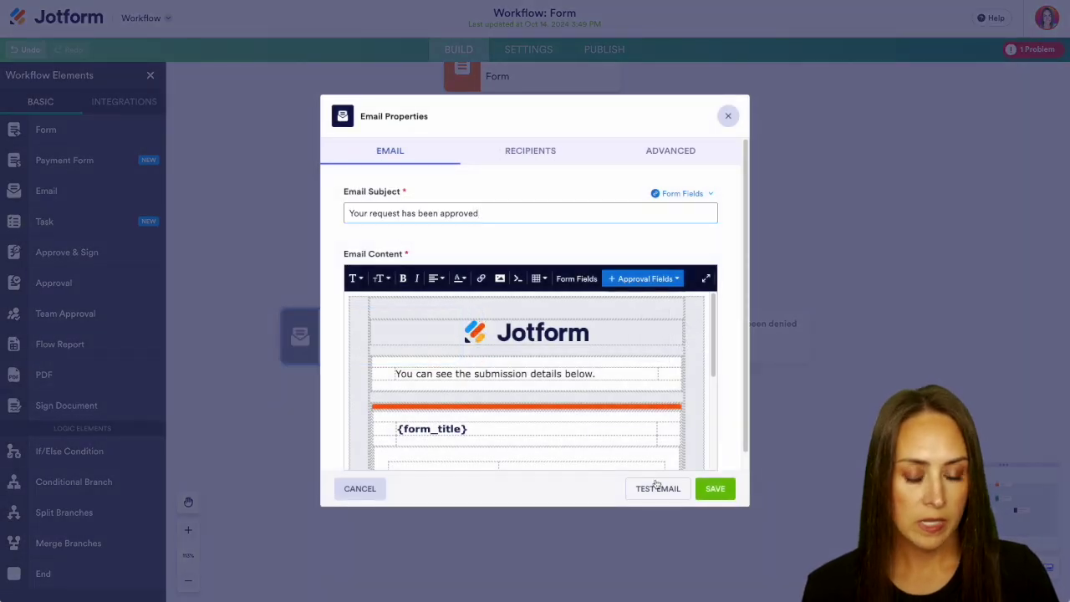
{"action": "left_click", "coordinate": [715, 488]}
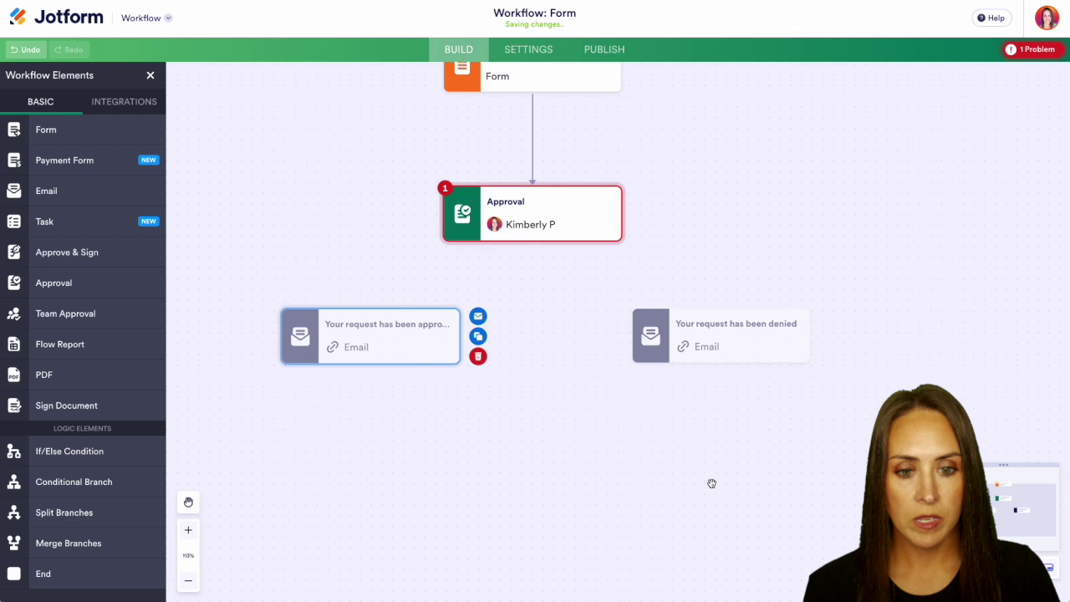
Connect the approval to both emails, assigning the Approve outcome to the approved email and Deny to the denied email
{"action": "left_click_drag", "start_coordinate": [532, 243], "coordinate": [370, 302]}
{"action": "left_click_drag", "start_coordinate": [532, 242], "coordinate": [720, 305]}
{"action": "left_click", "coordinate": [633, 277]}
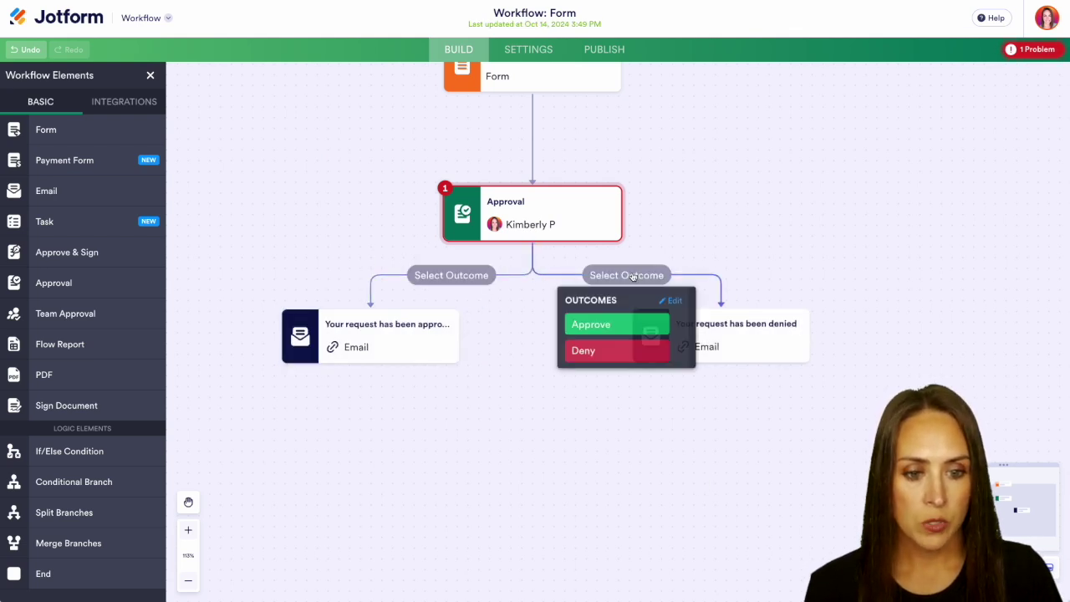
{"action": "left_click", "coordinate": [605, 350]}
{"action": "left_click", "coordinate": [451, 275]}
{"action": "left_click", "coordinate": [435, 325]}
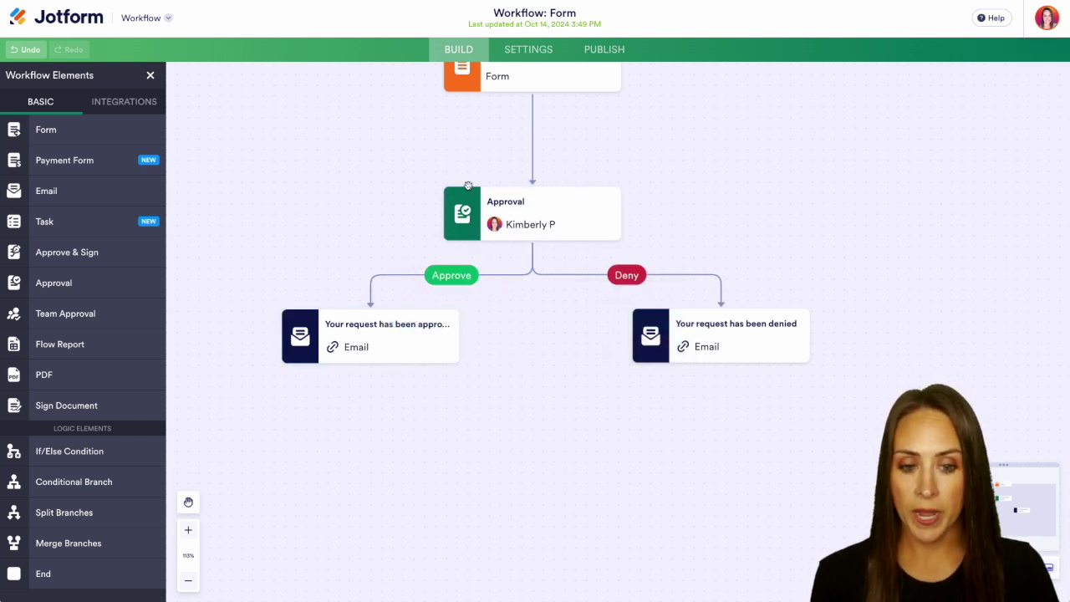
Add a Task element below the emails and connect the approved email to it
{"action": "left_click_drag", "start_coordinate": [566, 423], "coordinate": [566, 307]}
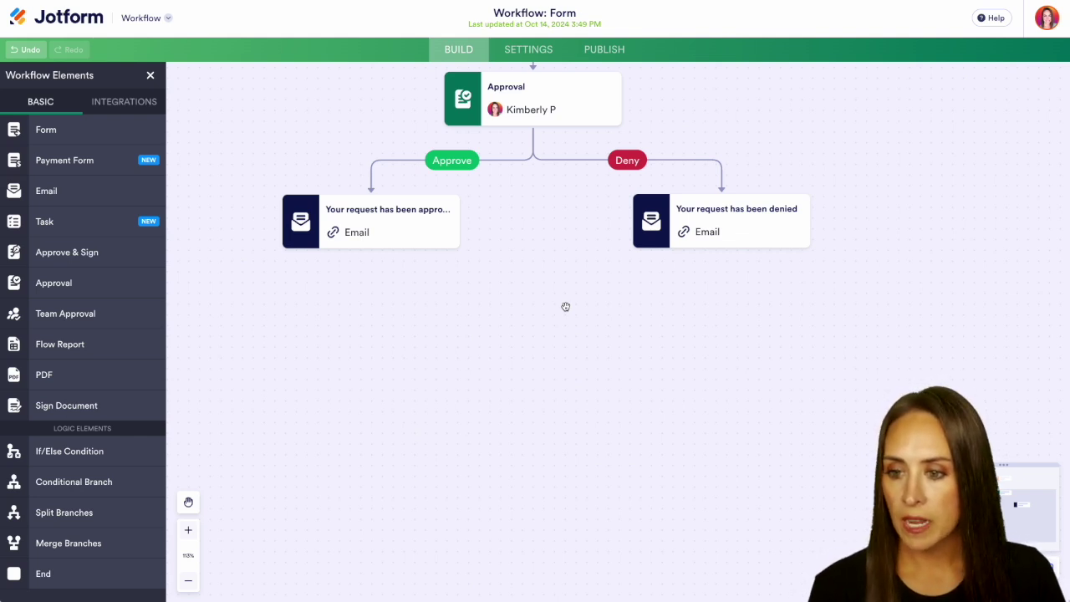
{"action": "left_click_drag", "start_coordinate": [71, 222], "coordinate": [418, 334]}
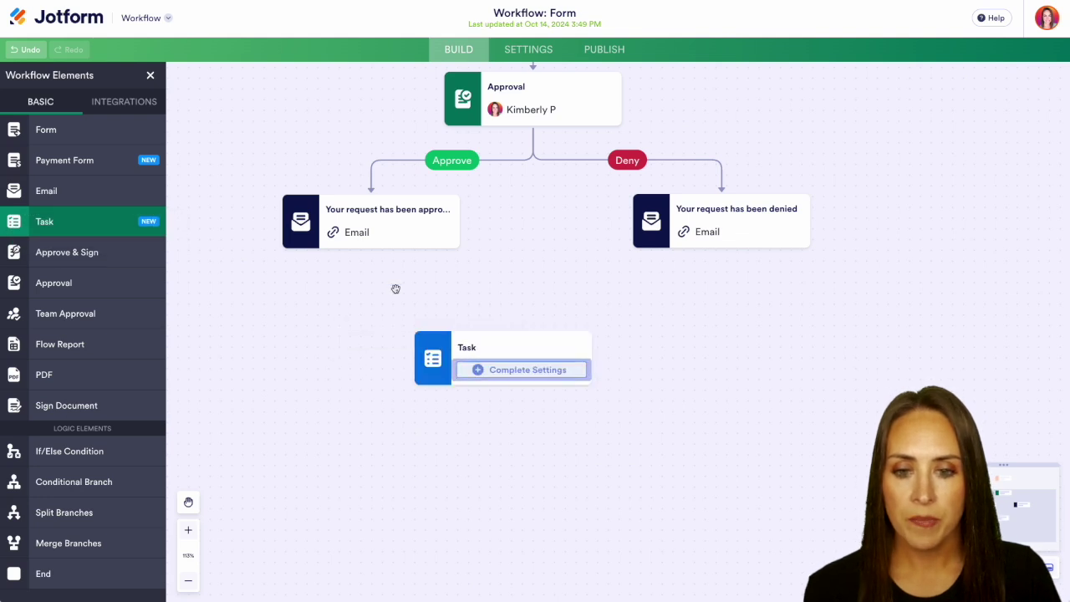
{"action": "mouse_move", "coordinate": [371, 249]}
{"action": "left_click_drag", "start_coordinate": [371, 249], "coordinate": [493, 322]}
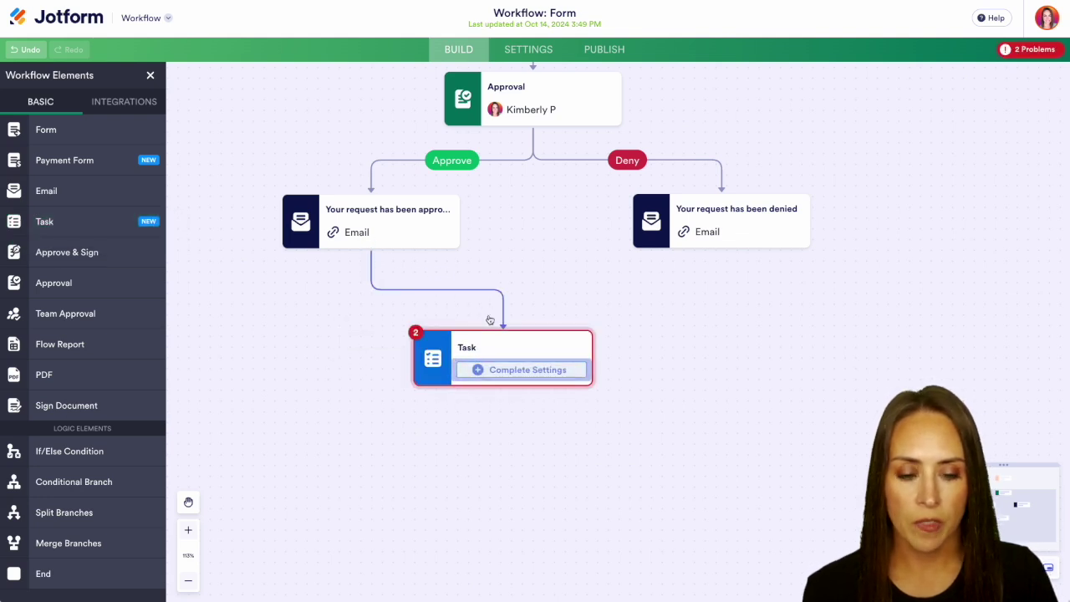
Title the task "Add to our system" and describe it as "Add client to our back office & sent a welcome letter"
{"action": "left_click", "coordinate": [505, 371]}
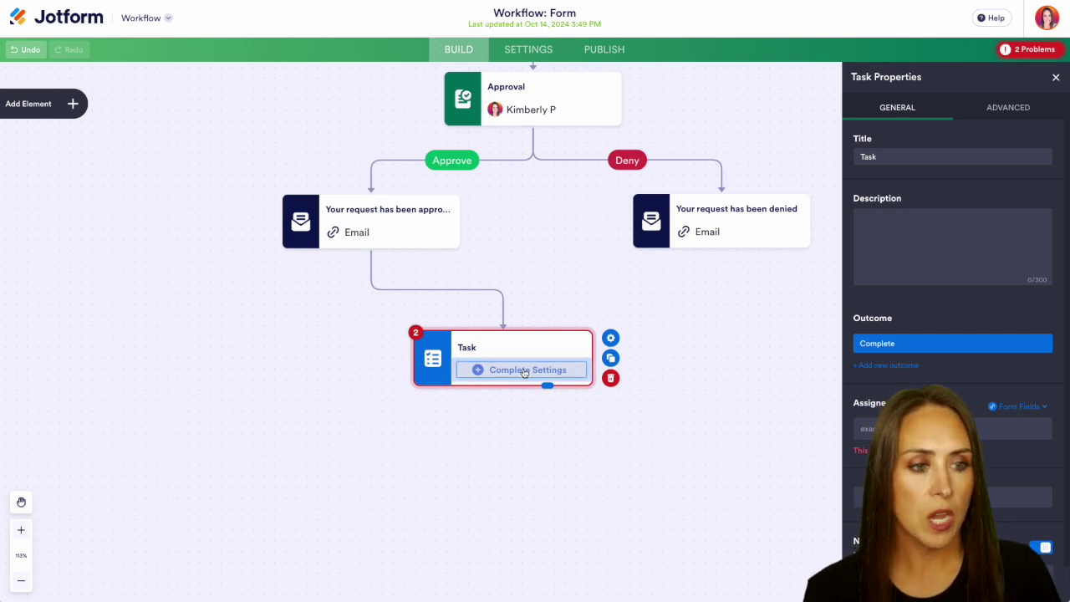
{"action": "double_click", "coordinate": [898, 157]}
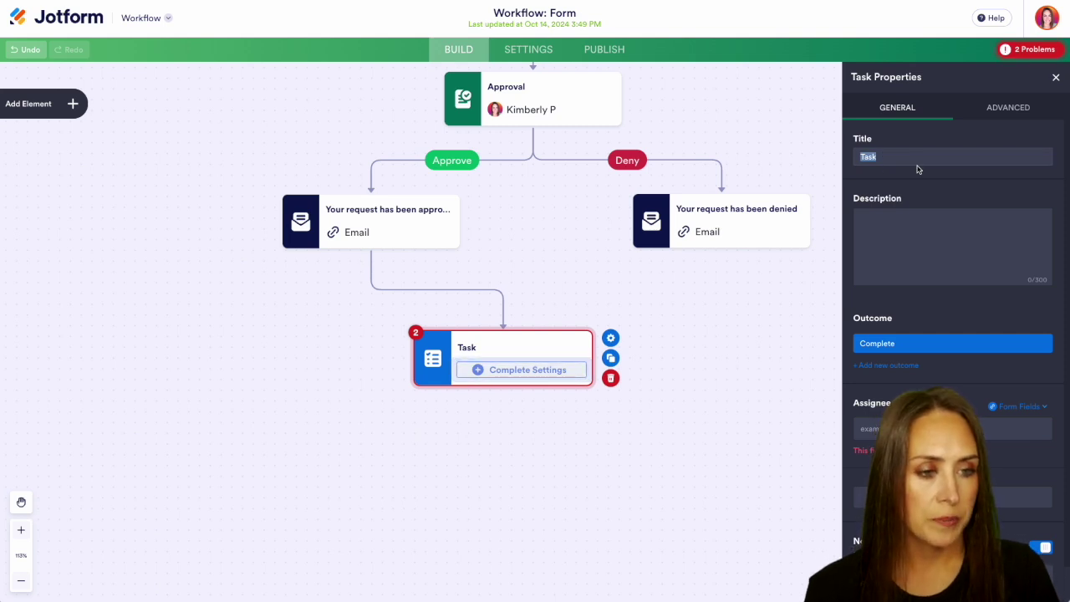
{"action": "type", "text": "Add to our system"}
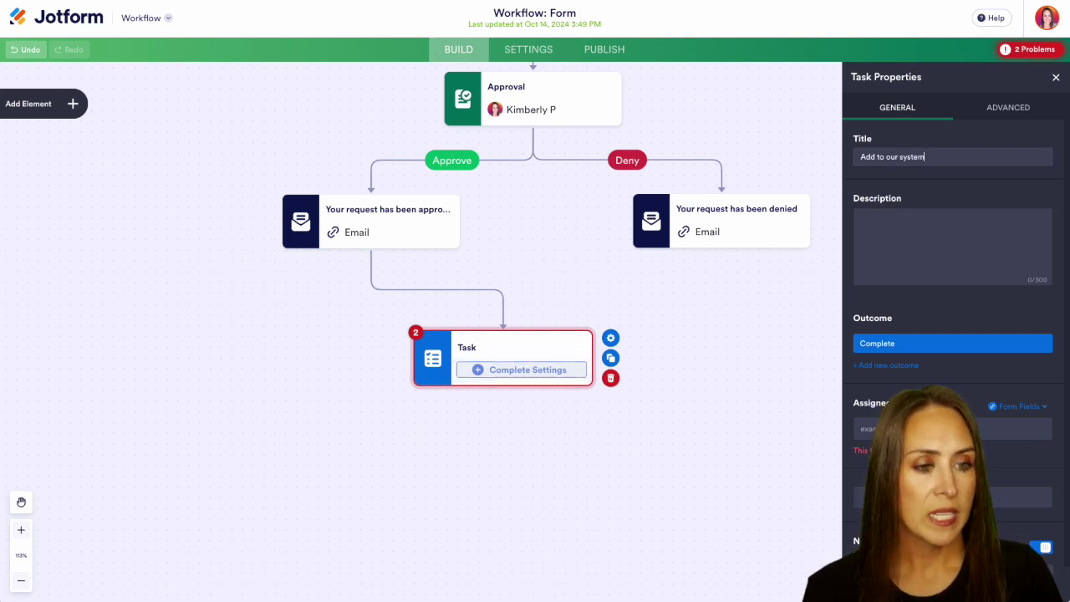
{"action": "left_click", "coordinate": [954, 235]}
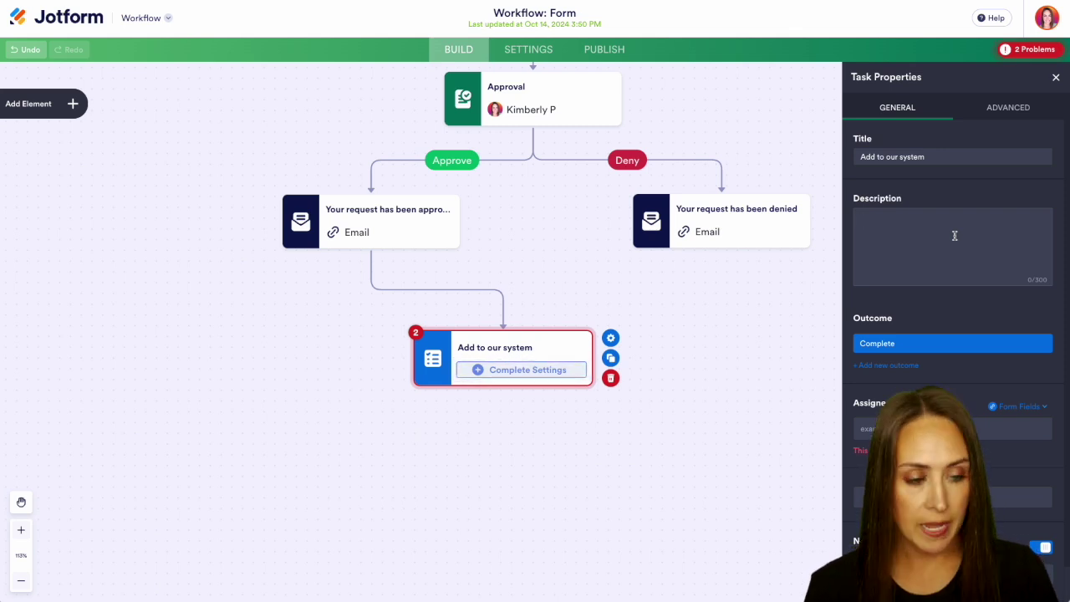
{"action": "type", "text": "Add client to our back office & sent a we"}
{"action": "type", "text": "lcome lett"}
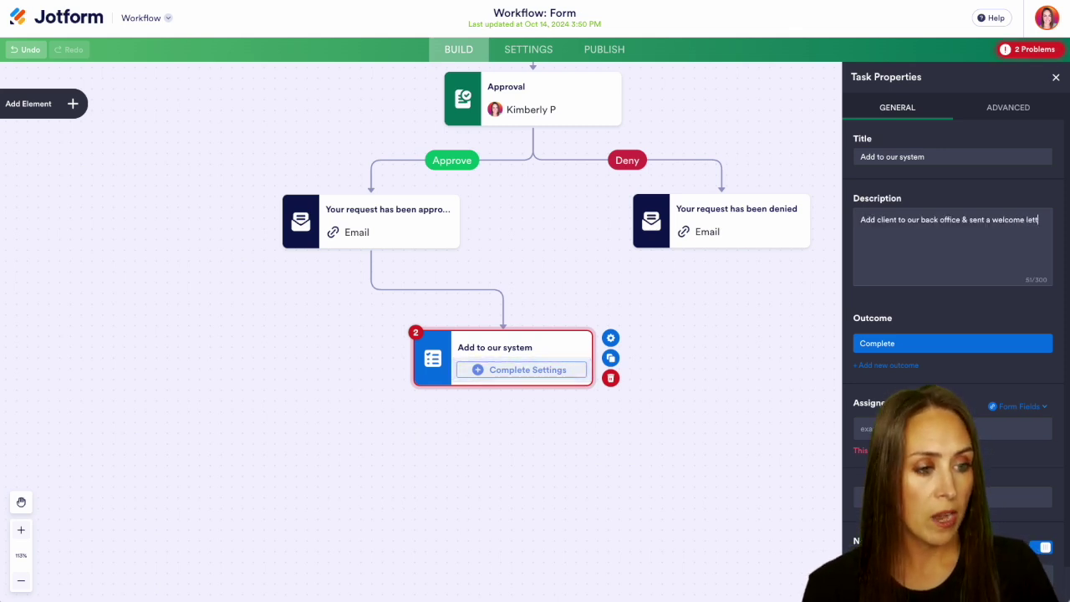
{"action": "type", "text": "er"}
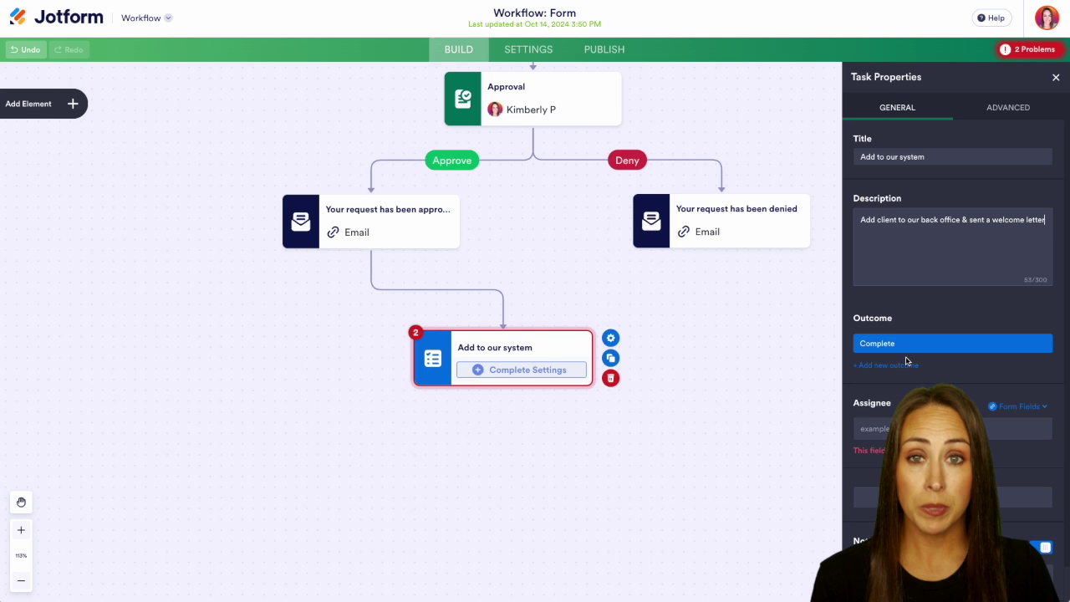
Add a second outcome named "In Process" to the task
{"action": "left_click", "coordinate": [891, 367]}
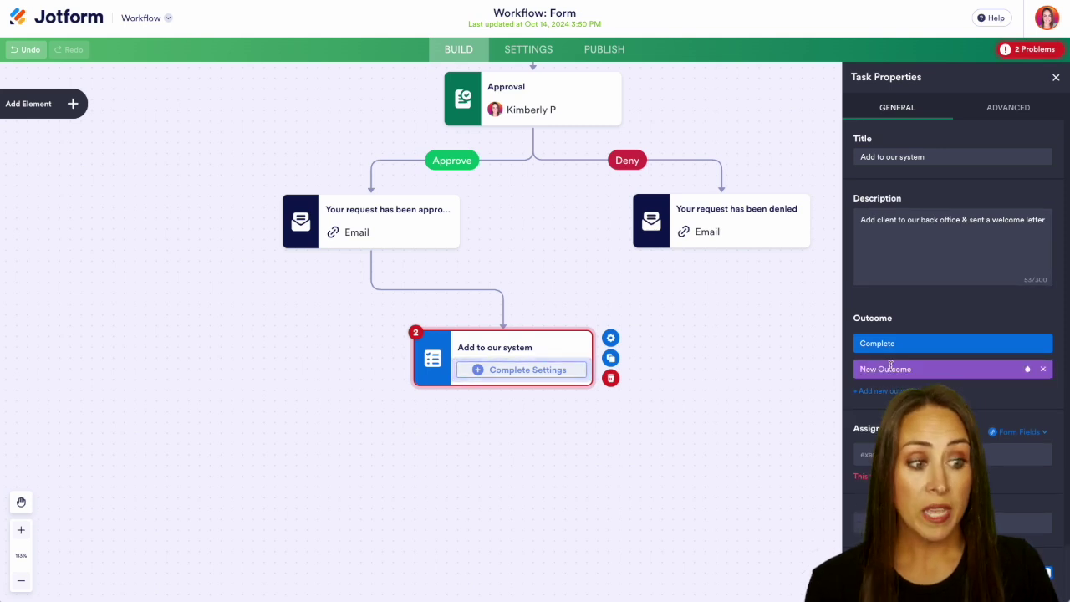
{"action": "left_click", "coordinate": [939, 368]}
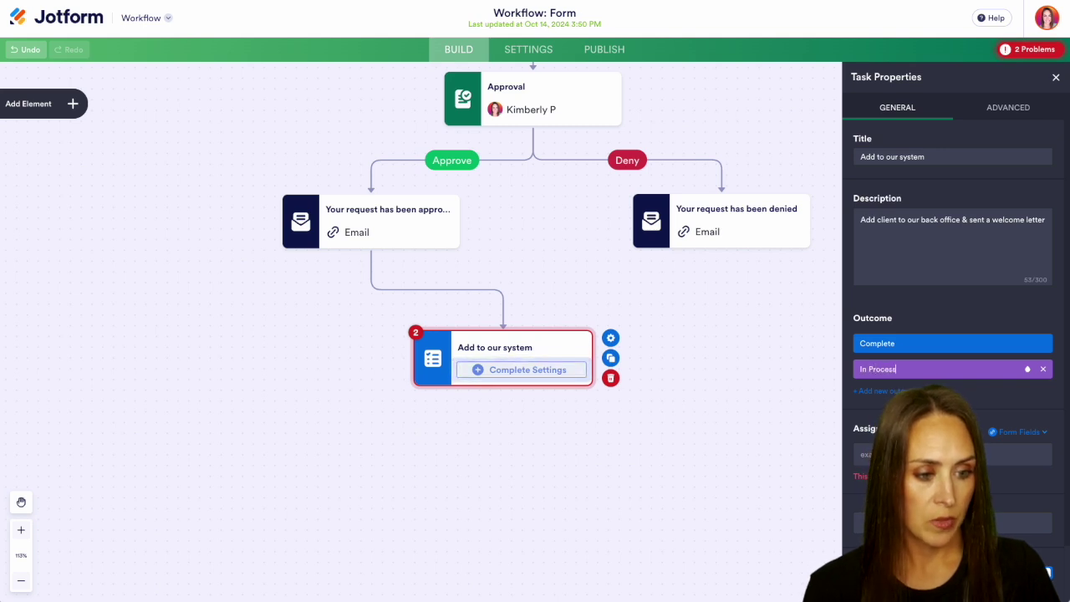
Assign the task by entering the assignee's email address
{"action": "left_click", "coordinate": [869, 454]}
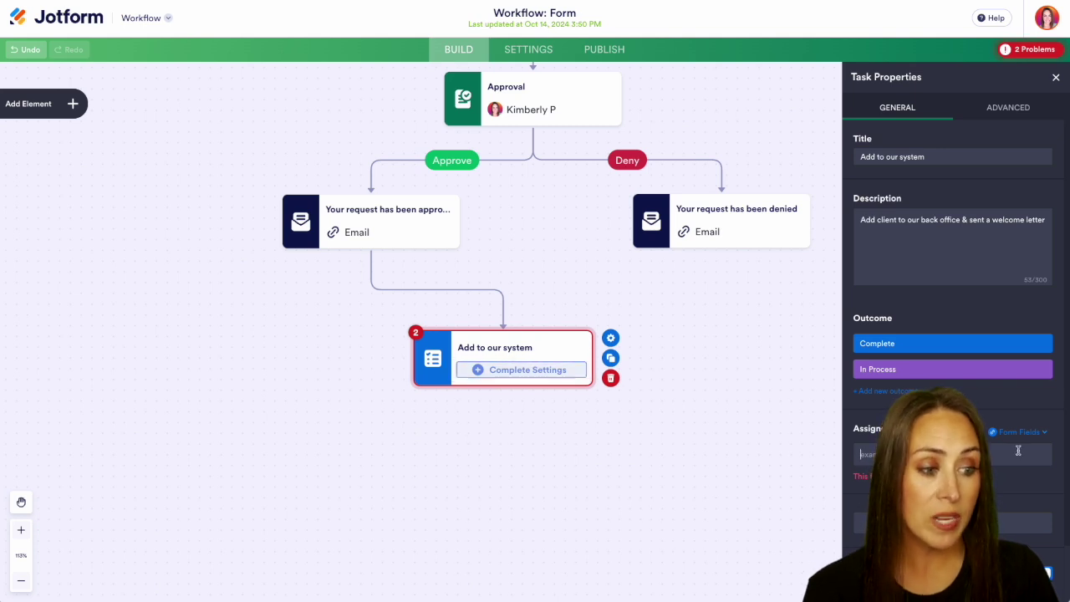
{"action": "left_click", "coordinate": [1043, 433]}
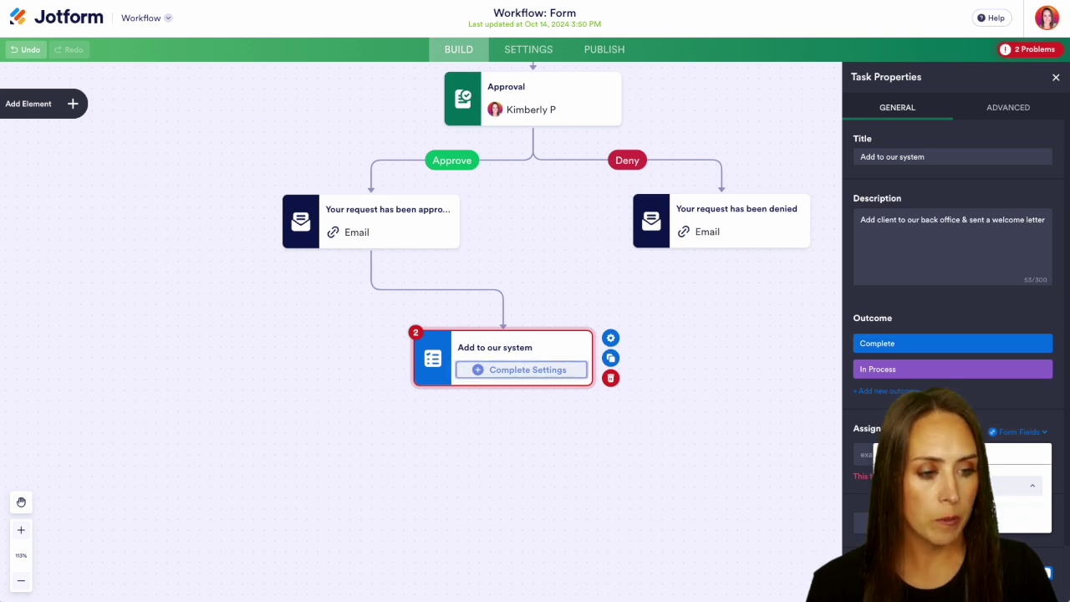
{"action": "key", "text": "Escape"}
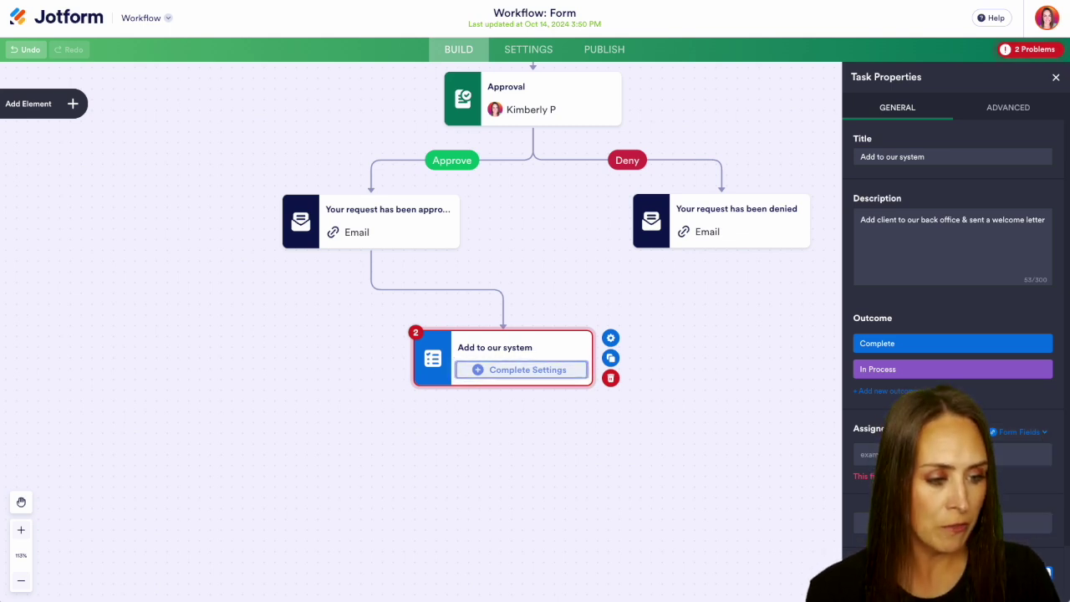
{"action": "scroll", "coordinate": [953, 301], "scroll_direction": "down", "scroll_amount": 2}
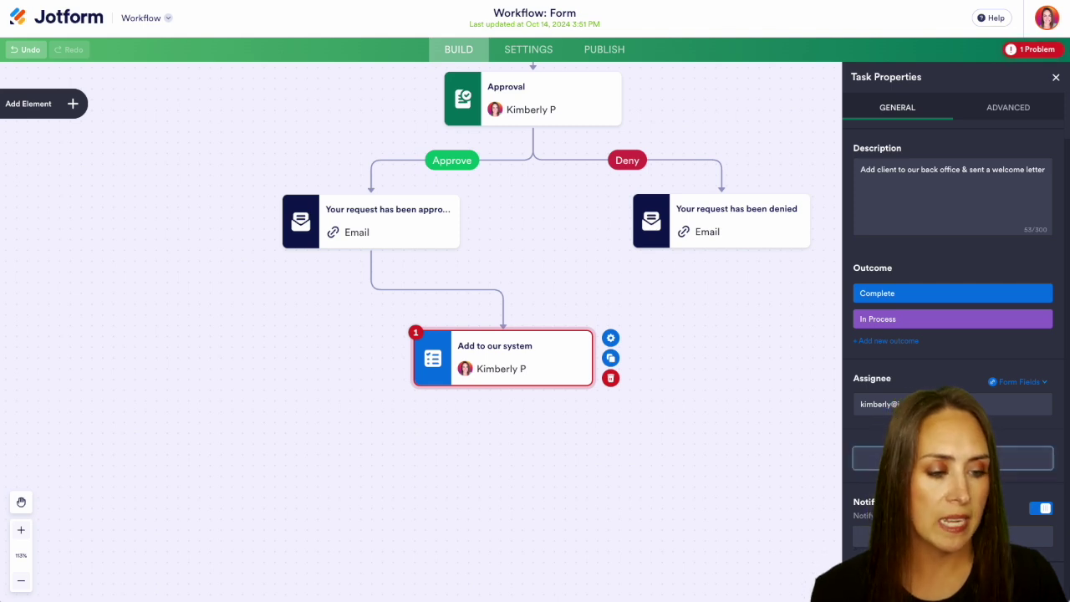
Examine the task page design and the field types that can be added, and return to the workflow builder
{"action": "left_click", "coordinate": [953, 458]}
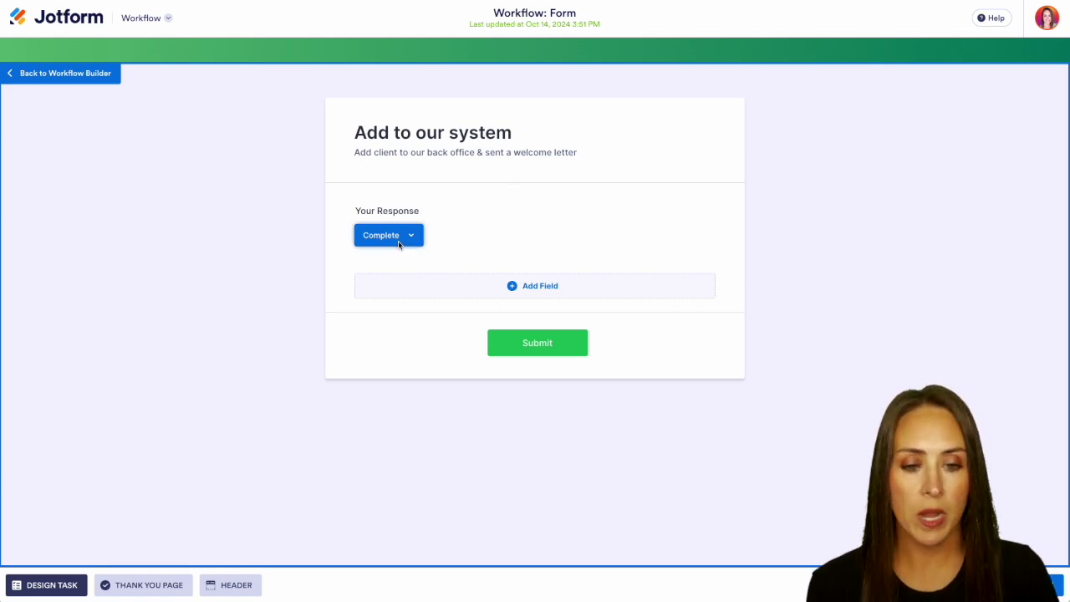
{"action": "left_click", "coordinate": [539, 288]}
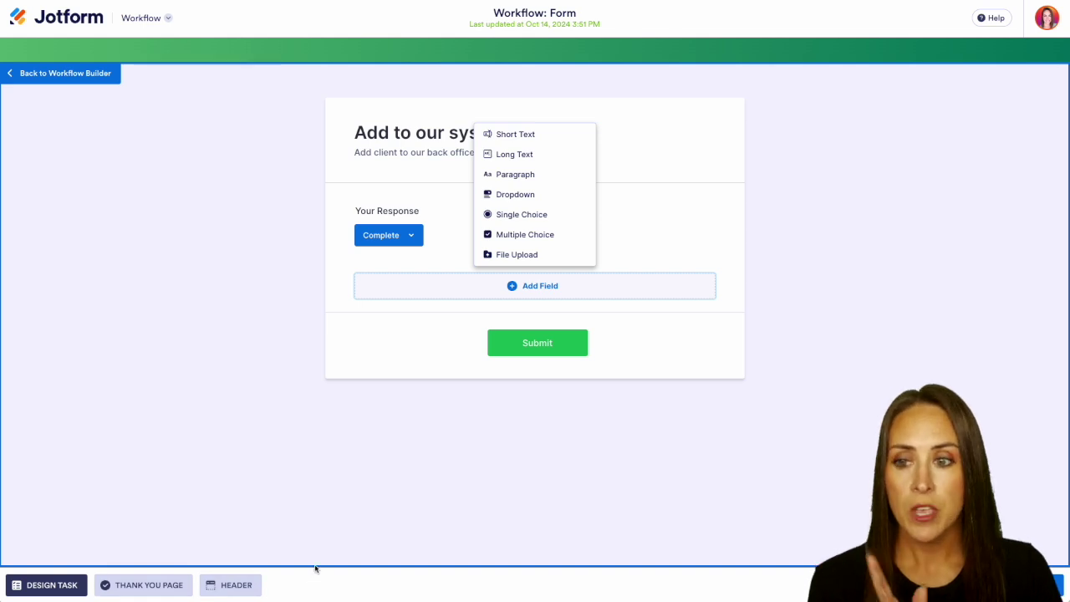
{"action": "left_click", "coordinate": [75, 75]}
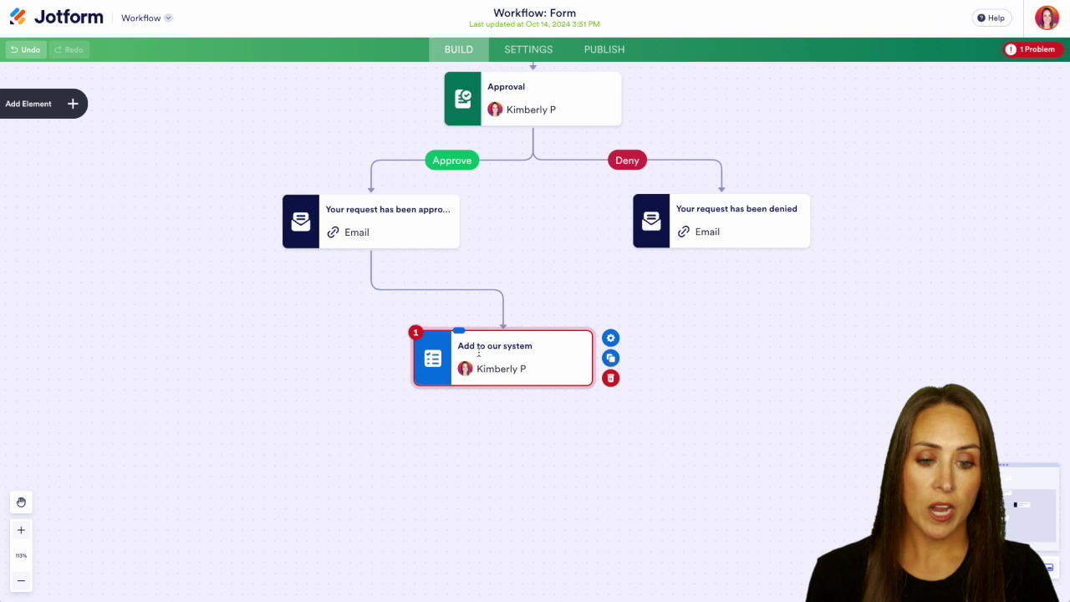
Move the task directly beneath the approved email and add an End element below the two branches
{"action": "left_click_drag", "start_coordinate": [478, 353], "coordinate": [376, 366]}
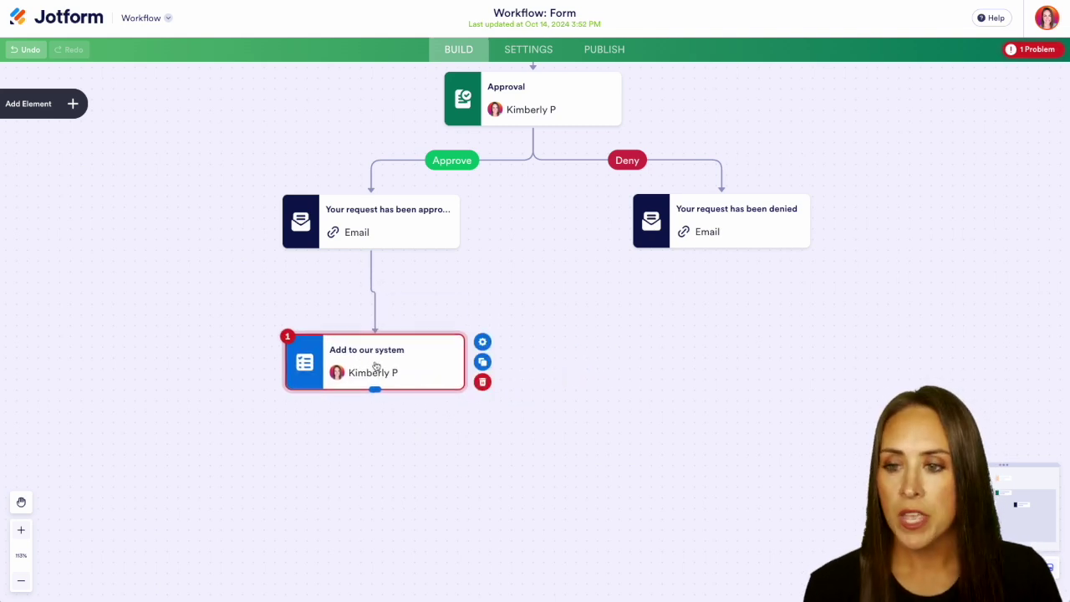
{"action": "left_click", "coordinate": [73, 103]}
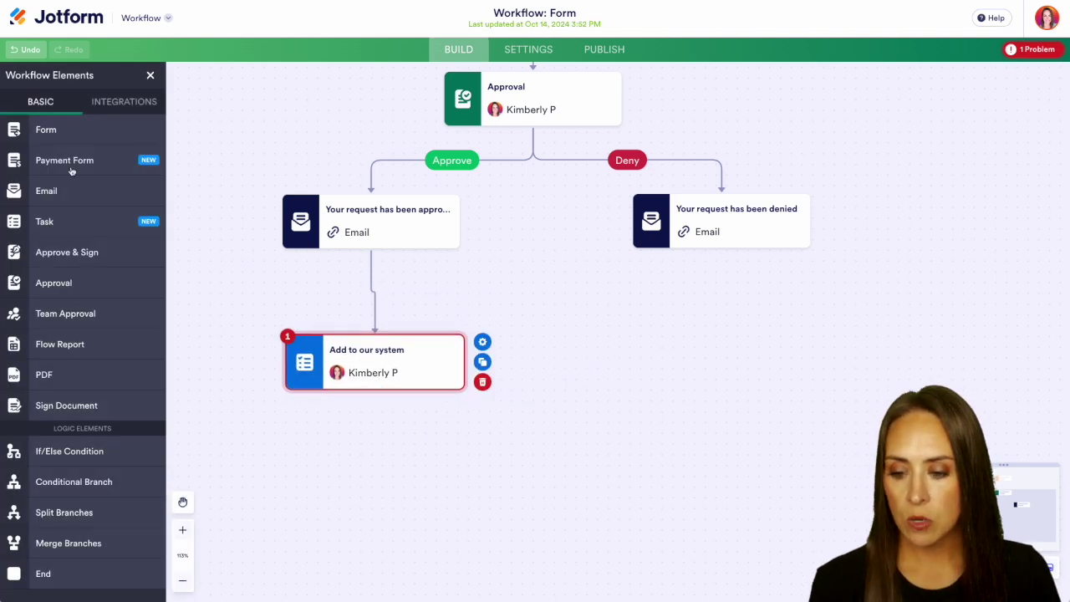
{"action": "left_click_drag", "start_coordinate": [65, 586], "coordinate": [513, 482]}
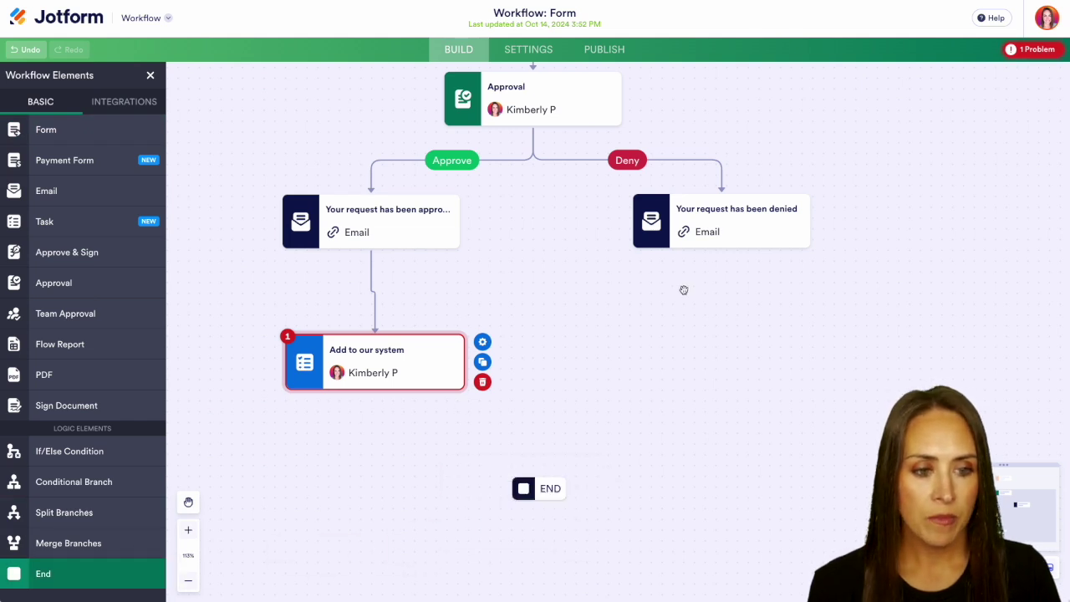
Connect the denied email and the task to the End element, assigning the Complete outcome to the task's connection
{"action": "left_click_drag", "start_coordinate": [721, 247], "coordinate": [552, 467]}
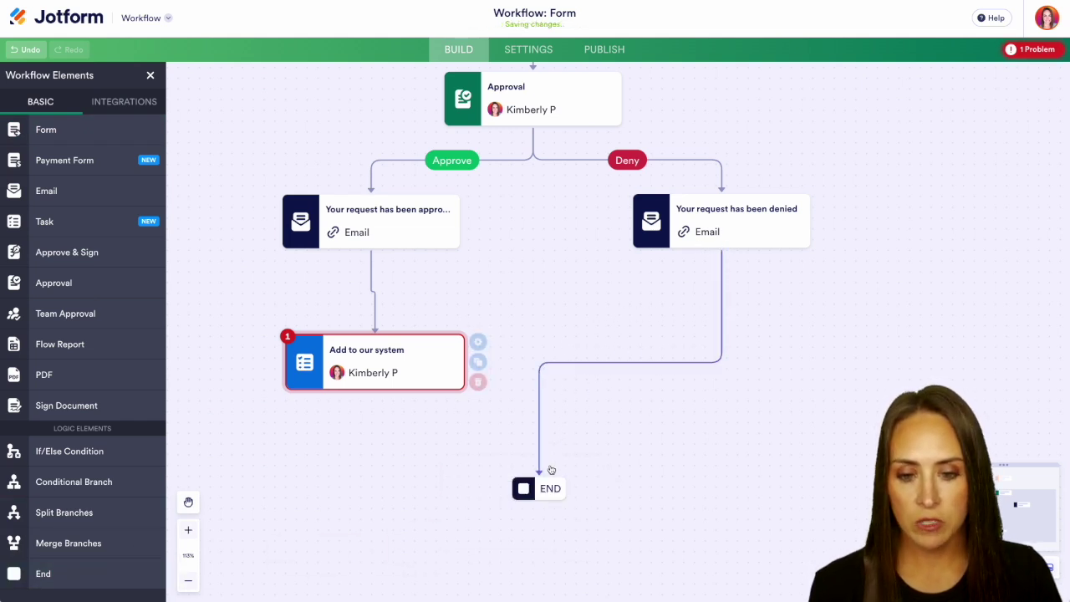
{"action": "left_click_drag", "start_coordinate": [375, 389], "coordinate": [525, 462]}
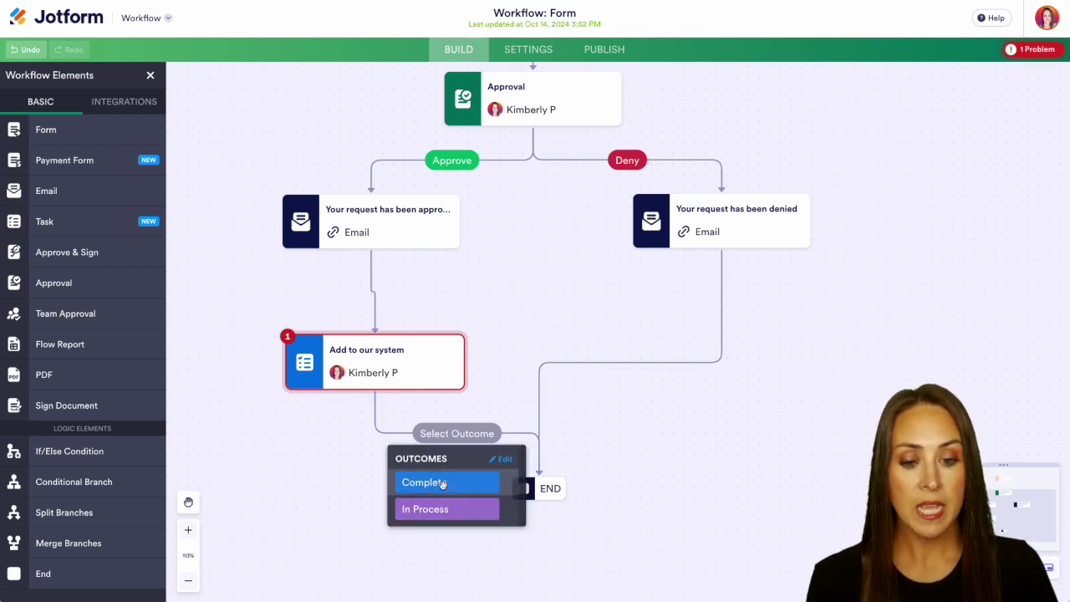
{"action": "left_click", "coordinate": [443, 487]}
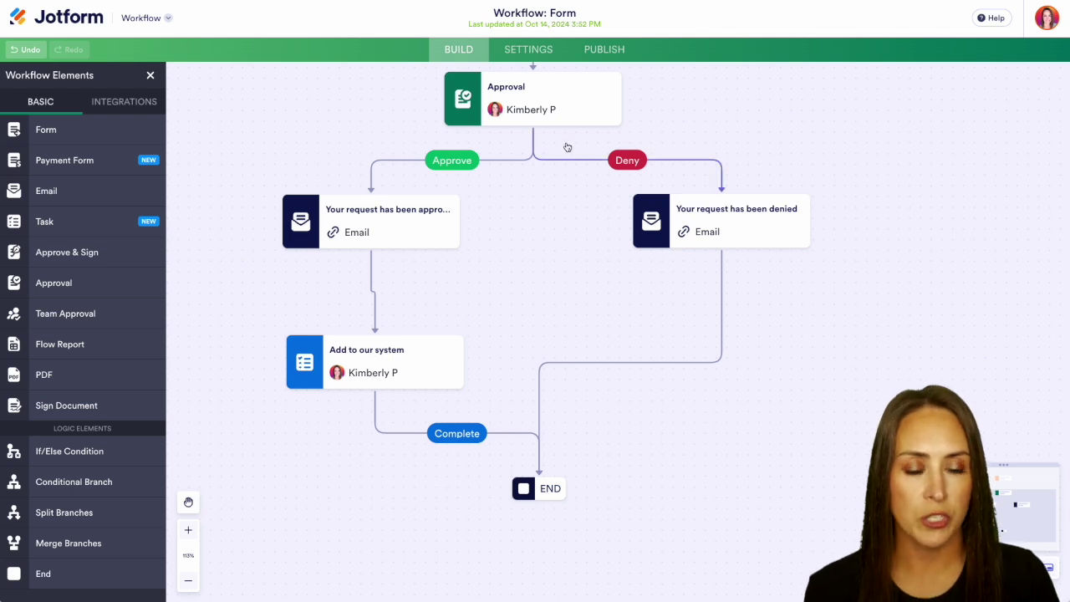
Open the published form in a new tab and fill in the submitter's first name, last name and email
{"action": "left_click", "coordinate": [602, 52]}
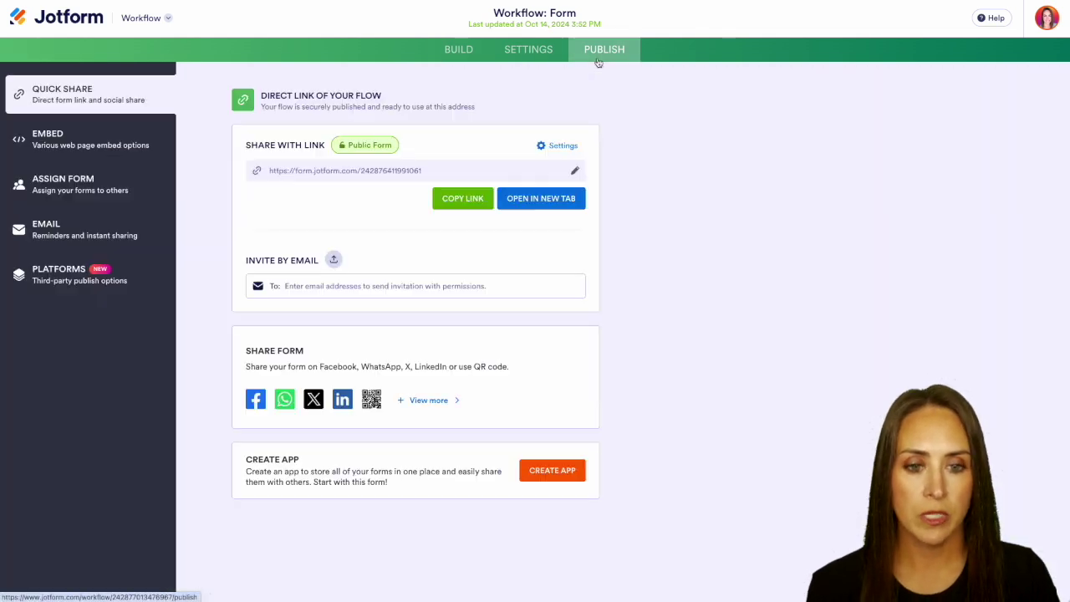
{"action": "left_click", "coordinate": [539, 198]}
{"action": "left_click", "coordinate": [417, 163]}
{"action": "type", "text": "John"}
{"action": "key", "text": "Tab"}
{"action": "type", "text": "Smith"}
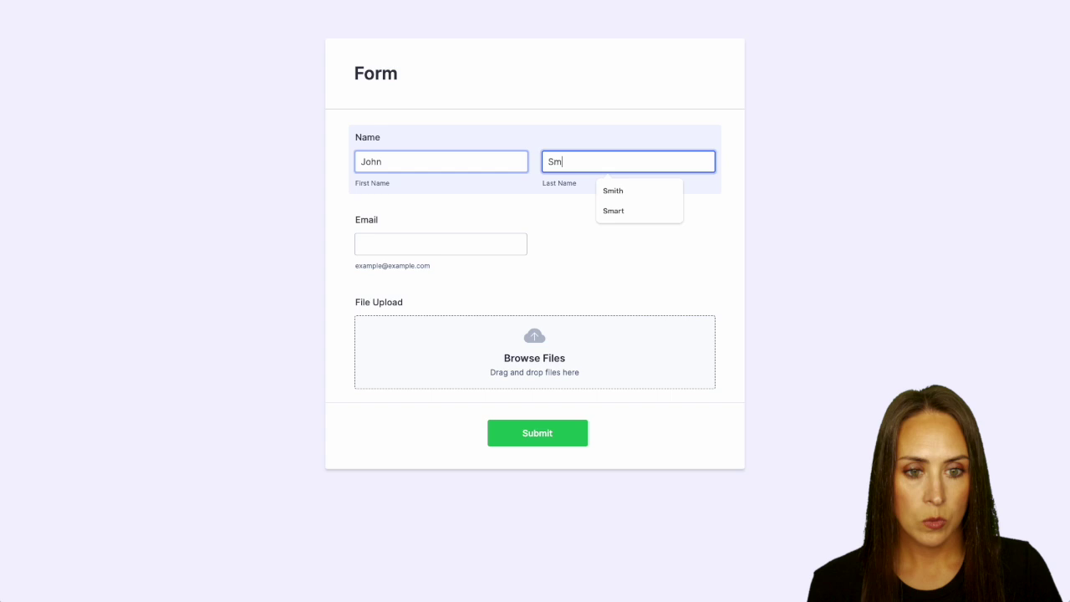
{"action": "left_click", "coordinate": [433, 244]}
{"action": "type", "text": "john@example.com"}
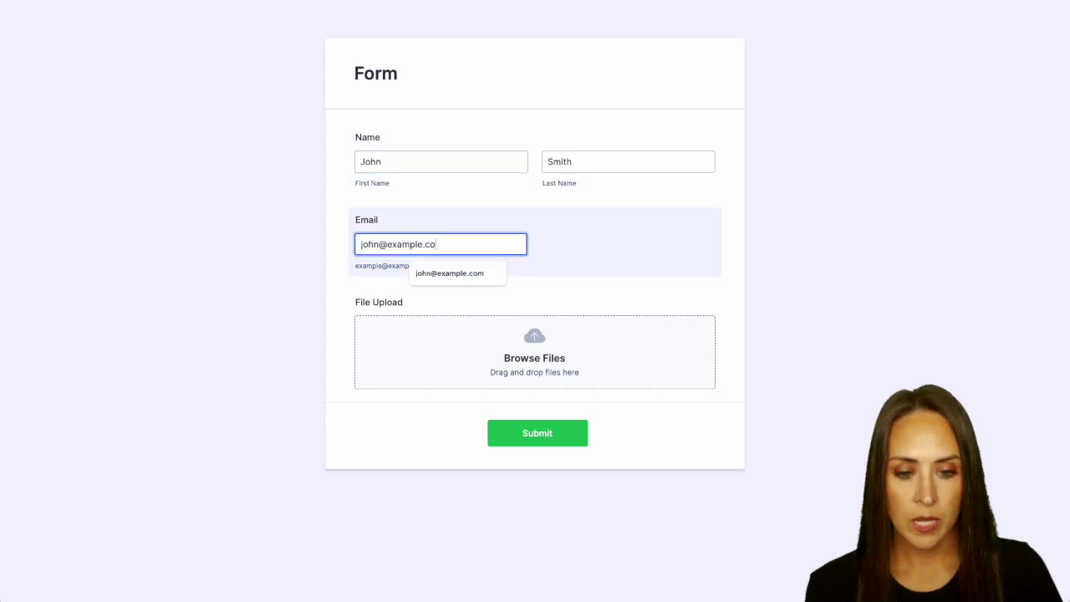
Upload "Full Team Spreadsheet.xlsx", submit the form and close its tab
{"action": "left_click", "coordinate": [597, 336]}
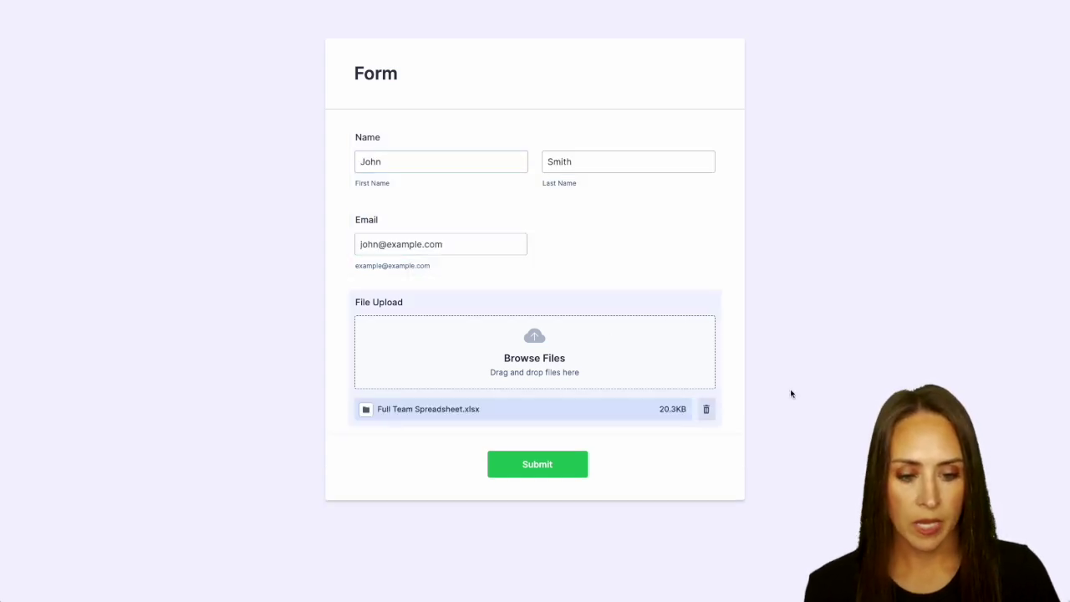
{"action": "left_click", "coordinate": [553, 471]}
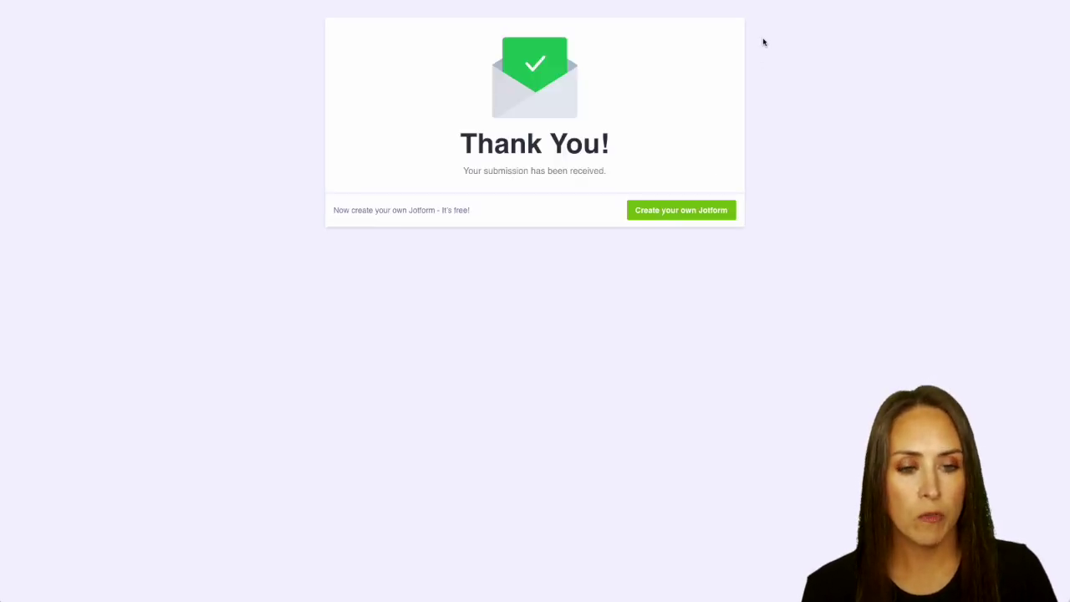
{"action": "key", "text": "ctrl+w"}
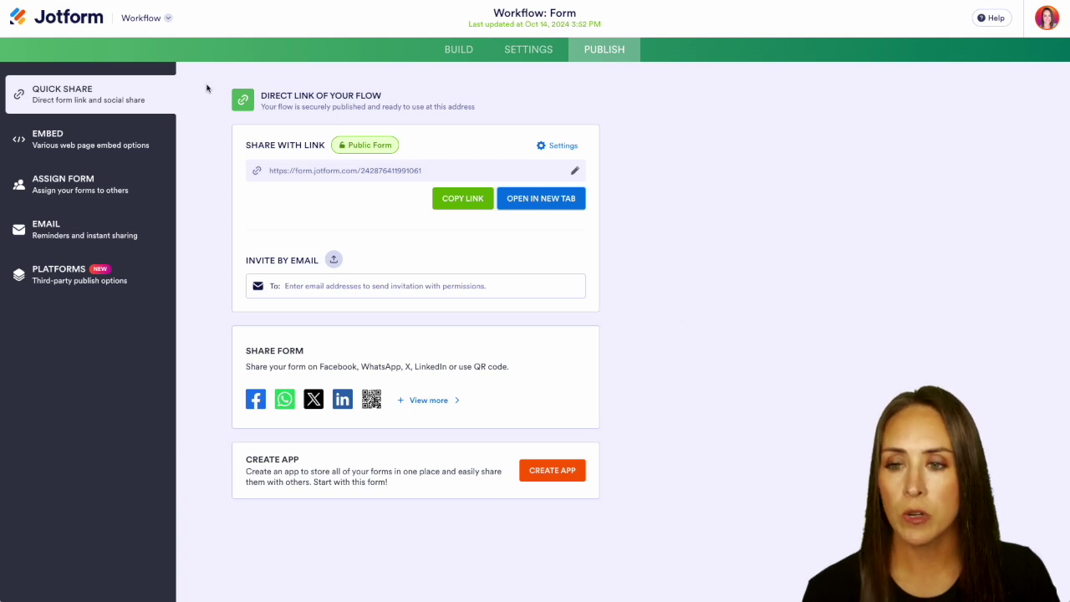
Open the form's Inbox and approve the test submission
{"action": "left_click", "coordinate": [151, 23]}
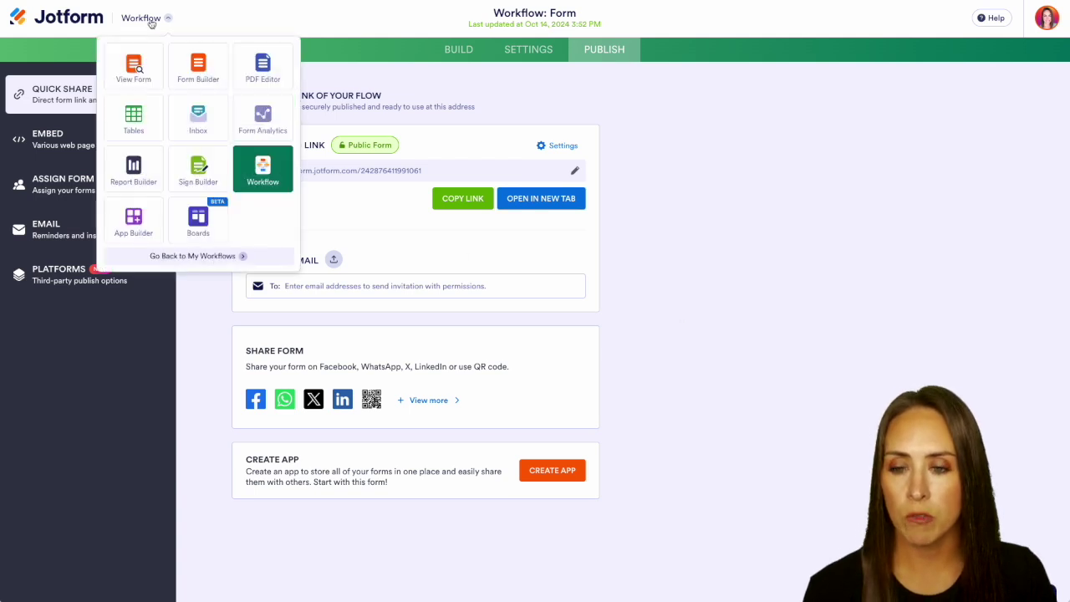
{"action": "left_click", "coordinate": [207, 138]}
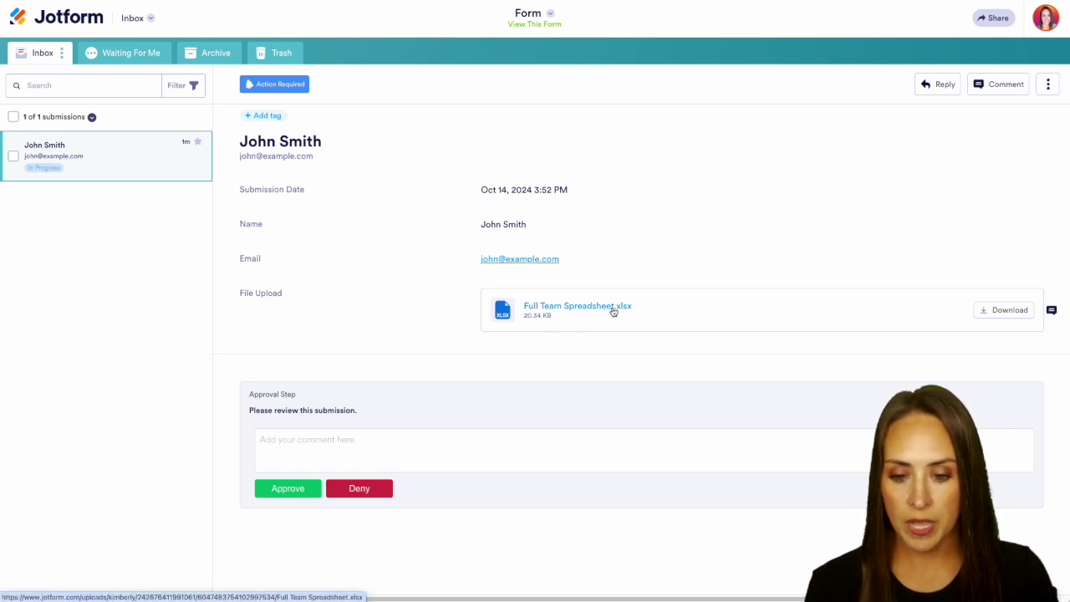
{"action": "left_click", "coordinate": [288, 489]}
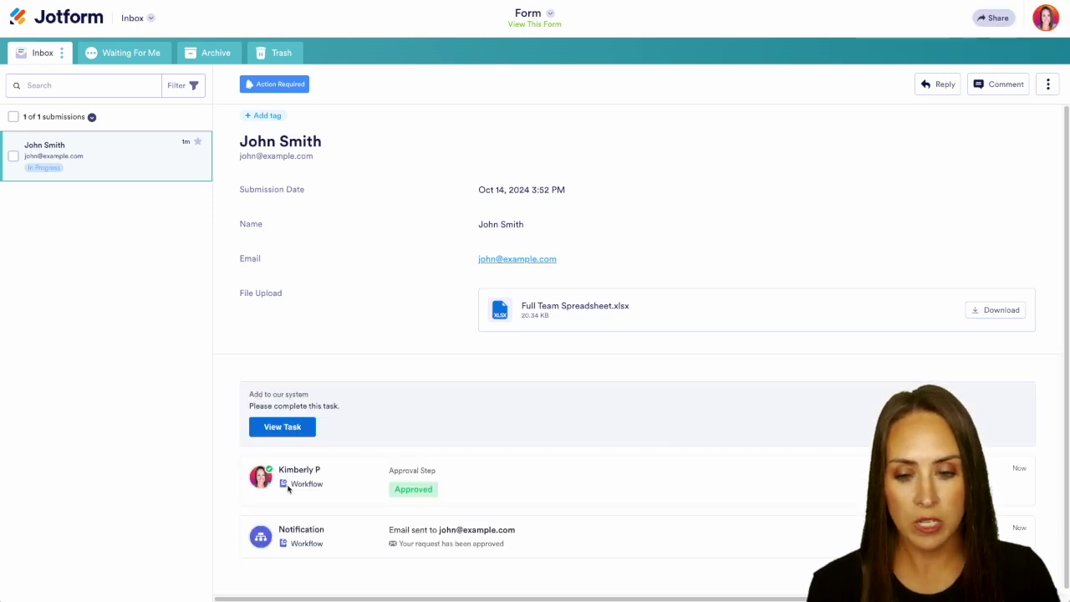
Submit the "Add to our system" task with the Complete response and view the completed task from the submission
{"action": "left_click", "coordinate": [283, 427]}
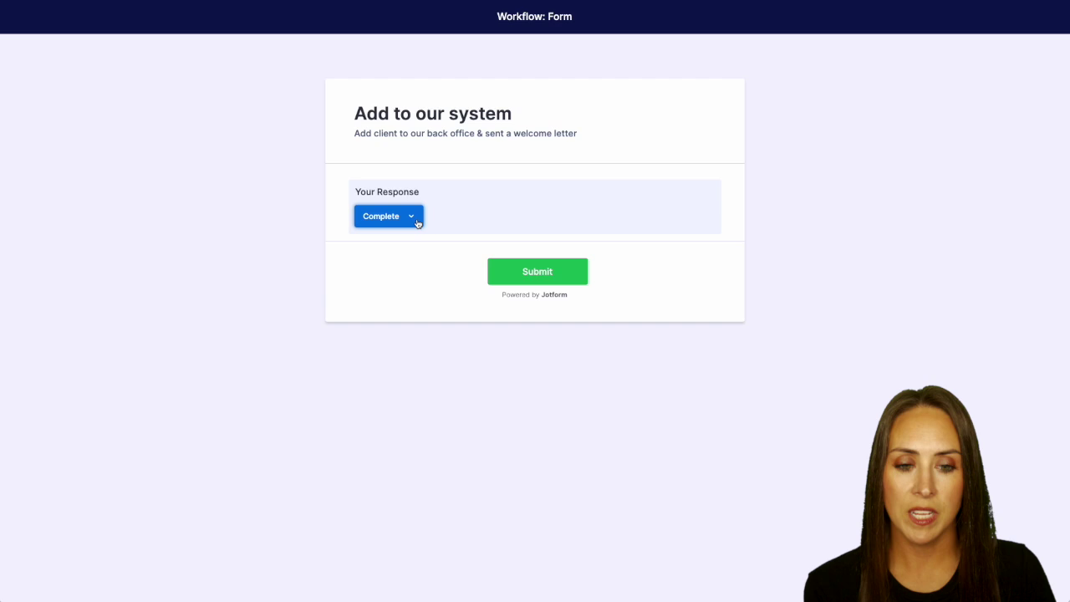
{"action": "left_click", "coordinate": [566, 280]}
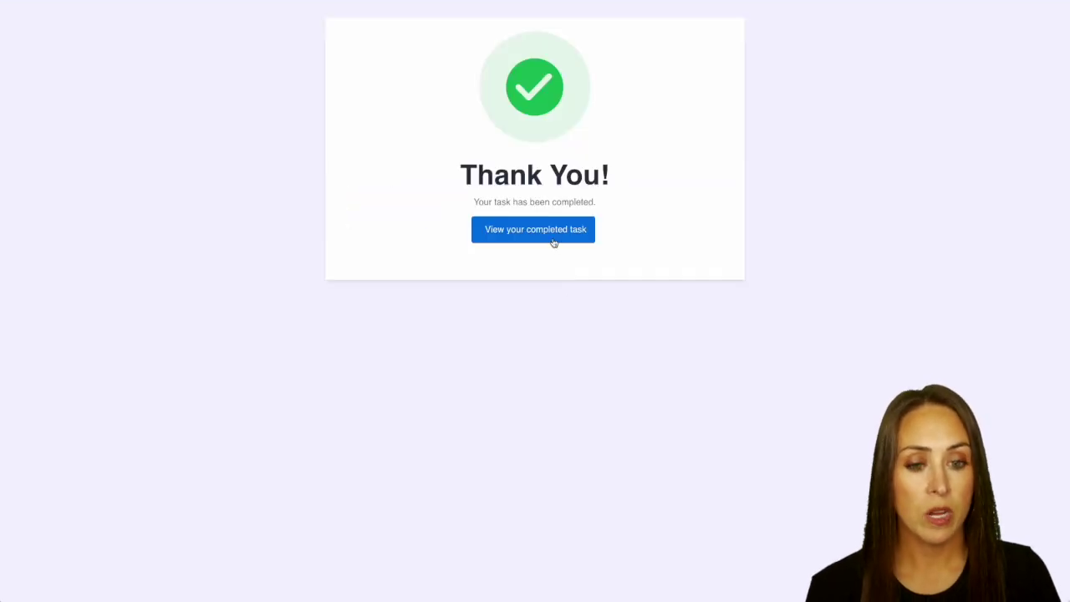
{"action": "left_click", "coordinate": [554, 239]}
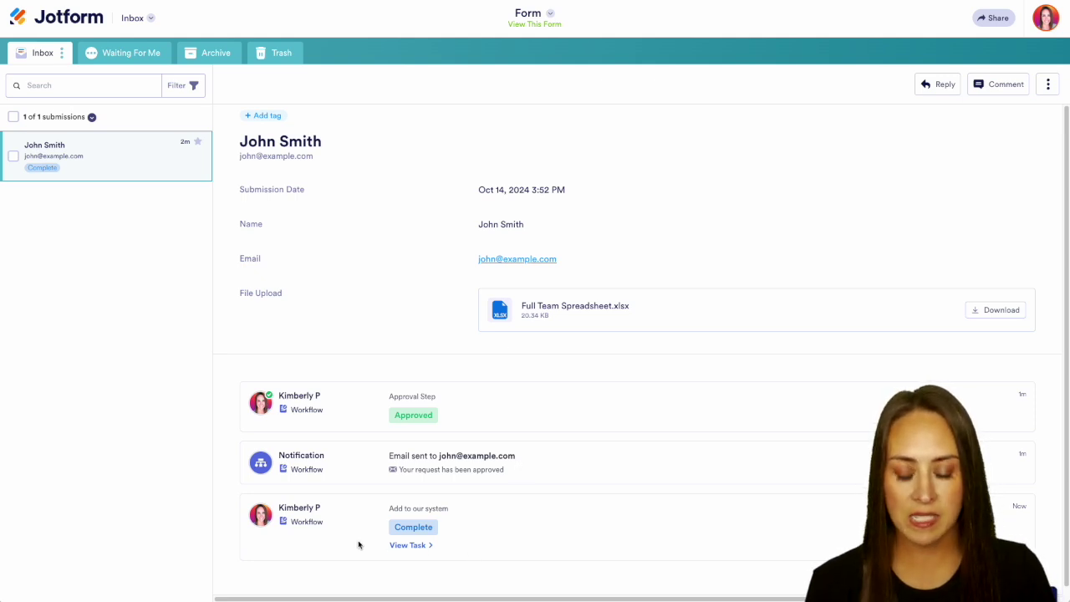
{"action": "left_click", "coordinate": [410, 545]}
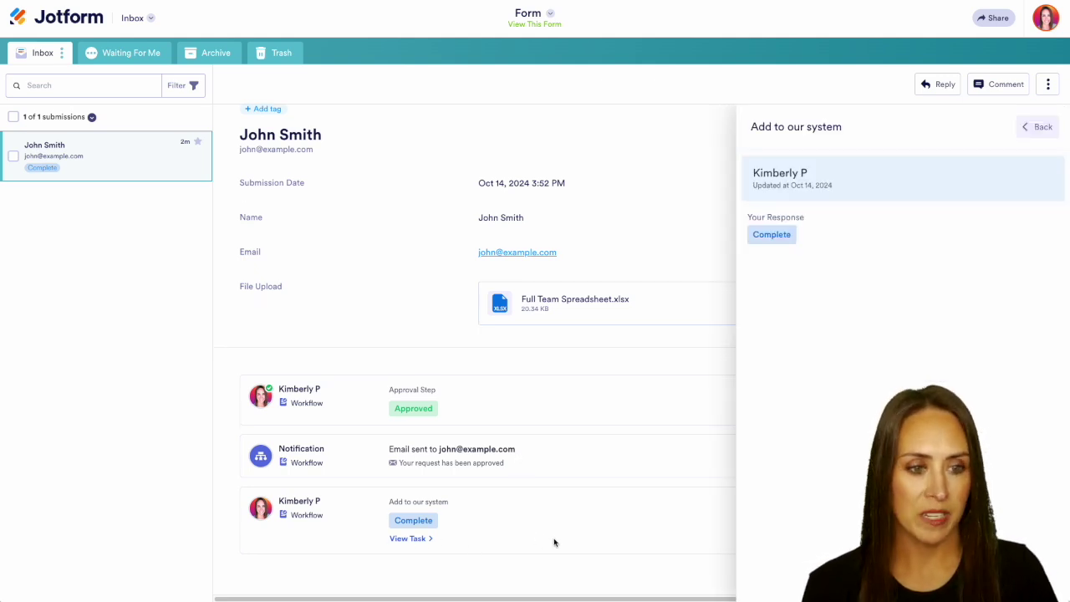